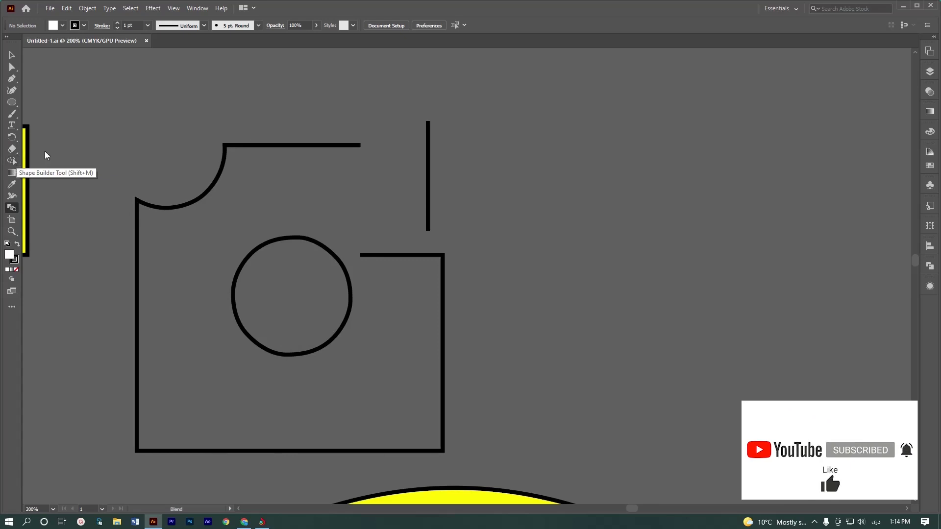
Step: Switch to the Shape Builder tool, leaving the camera outline unmerged
click(11, 160)
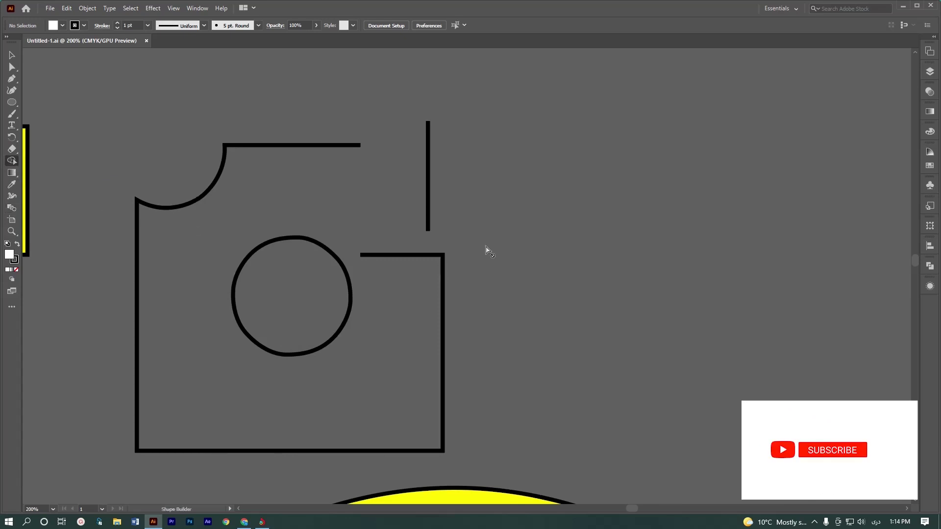
Step: Draw two overlapping ellipses right of the camera outline and select both
click(16, 104)
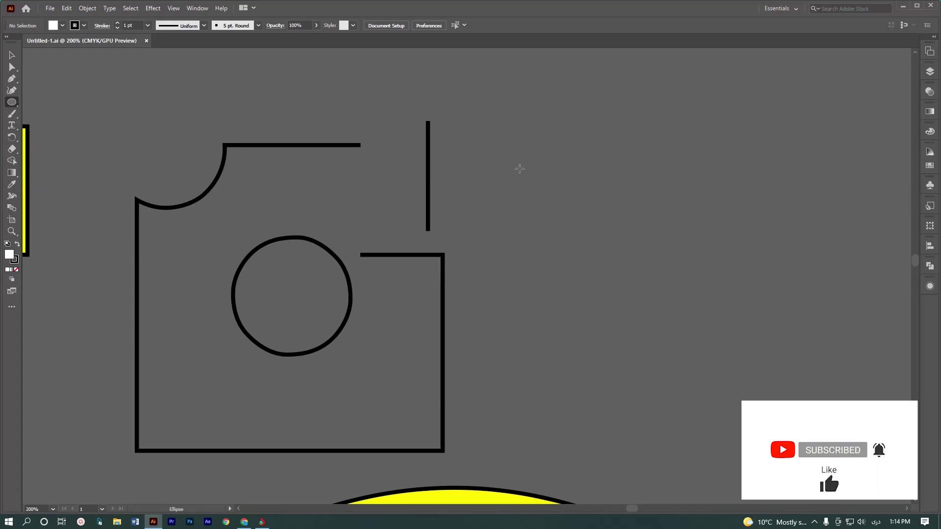
drag(528, 166, 617, 239)
drag(581, 143, 642, 237)
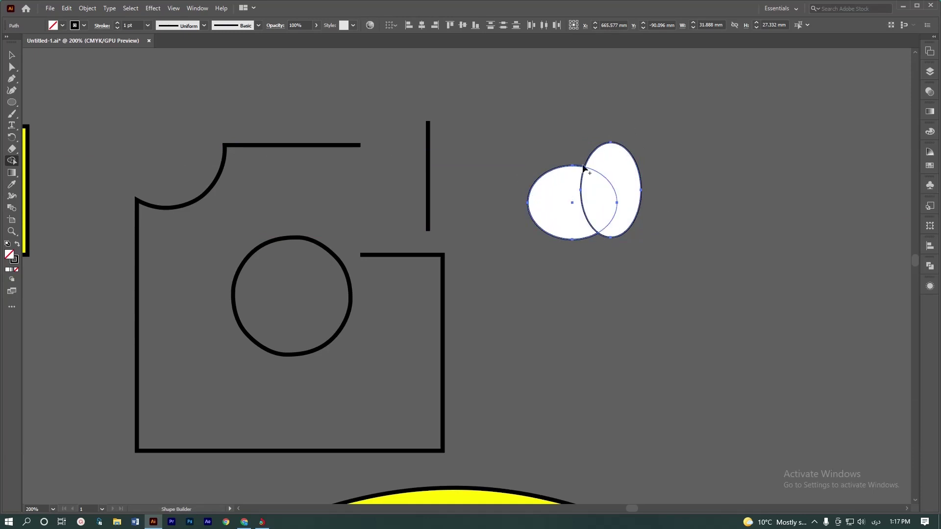
drag(627, 121, 566, 215)
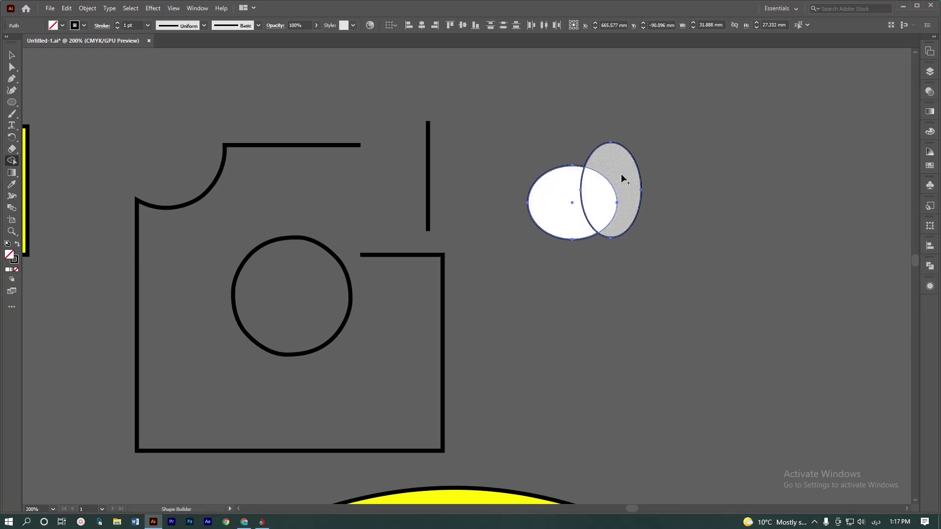
Step: Test Shape Builder merges and crescent removals on the ellipses, undoing each attempt
mouse_move(622, 176)
mouse_down()
mouse_move(611, 197)
mouse_move(588, 200)
mouse_up()
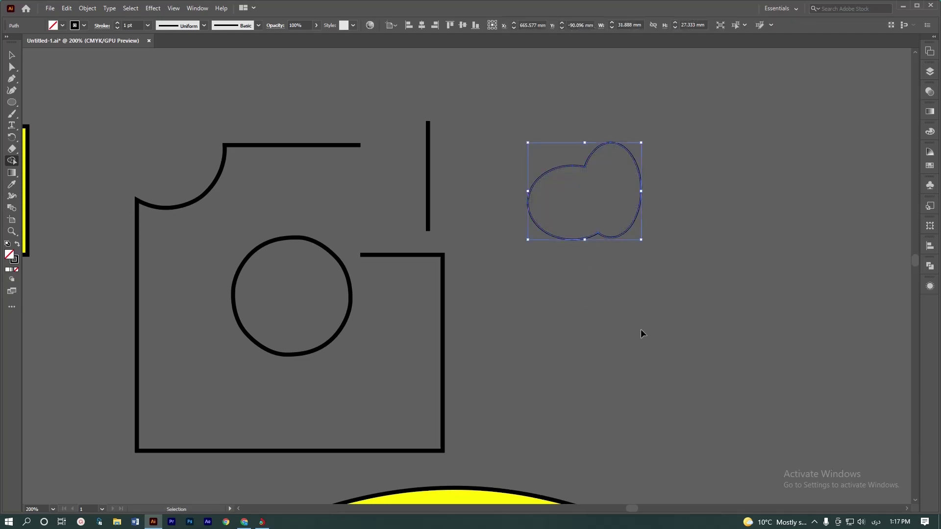
key(ctrl+z)
key(ctrl+z)
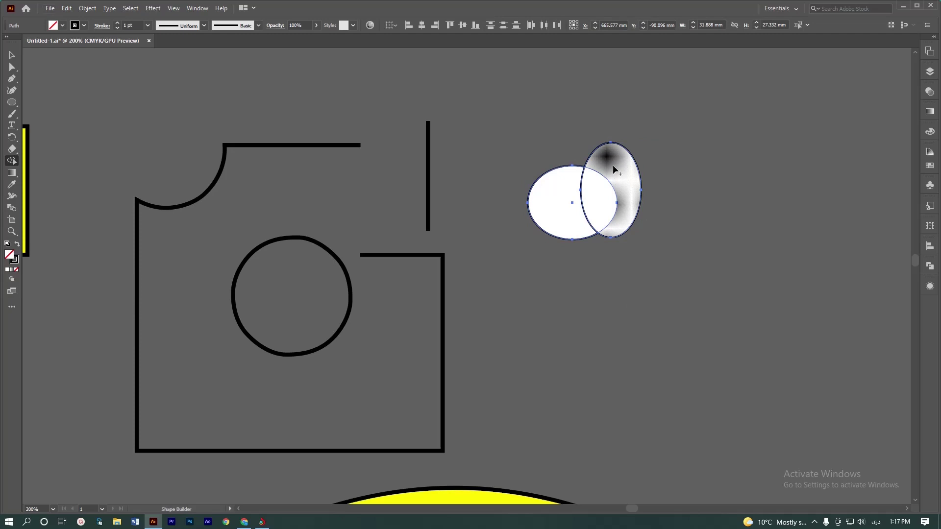
drag(614, 169, 606, 187)
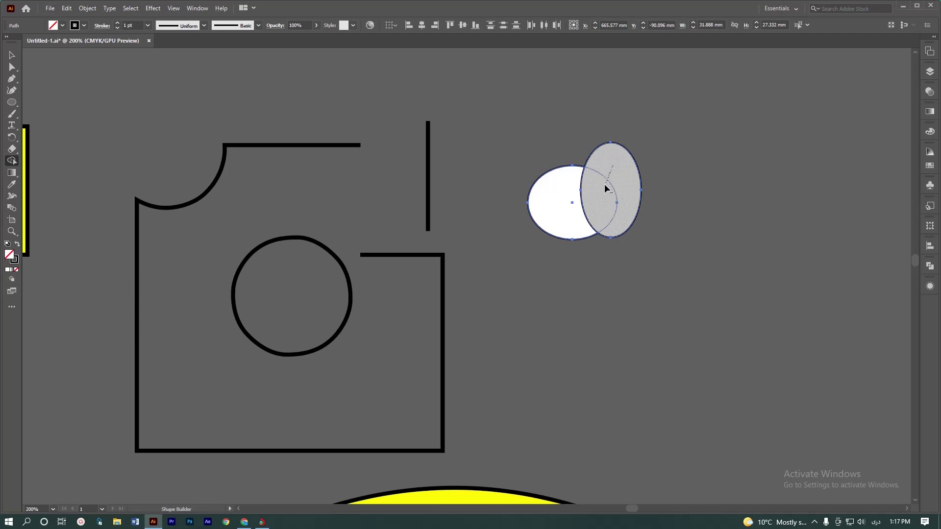
key(ctrl+z)
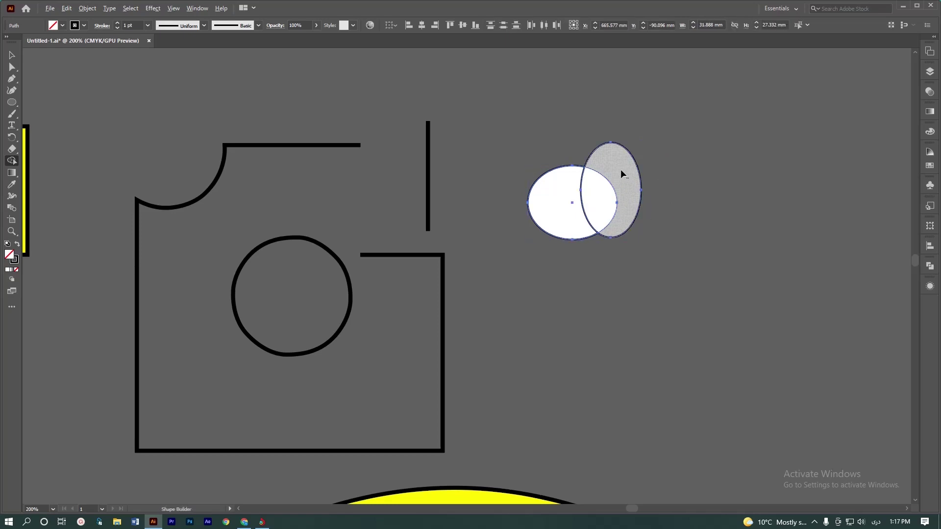
alt+click(616, 182)
key(ctrl+z)
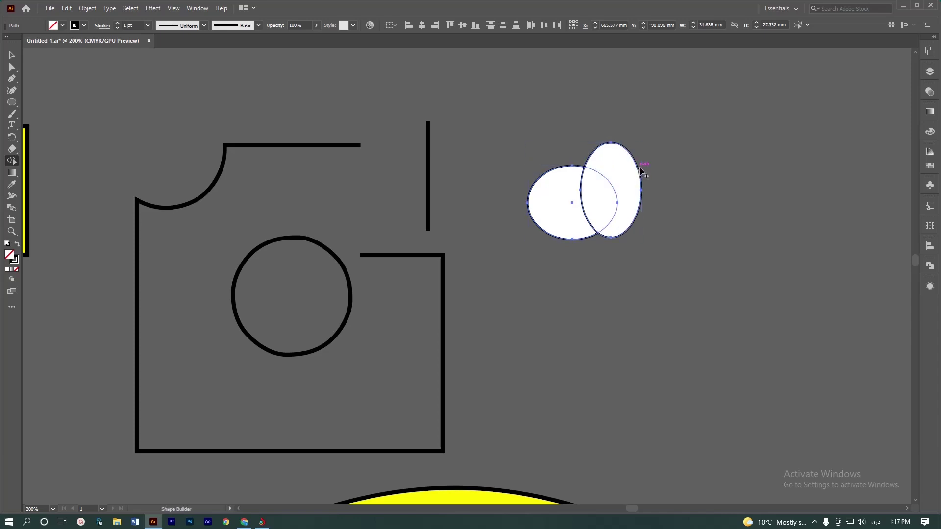
drag(576, 184, 594, 201)
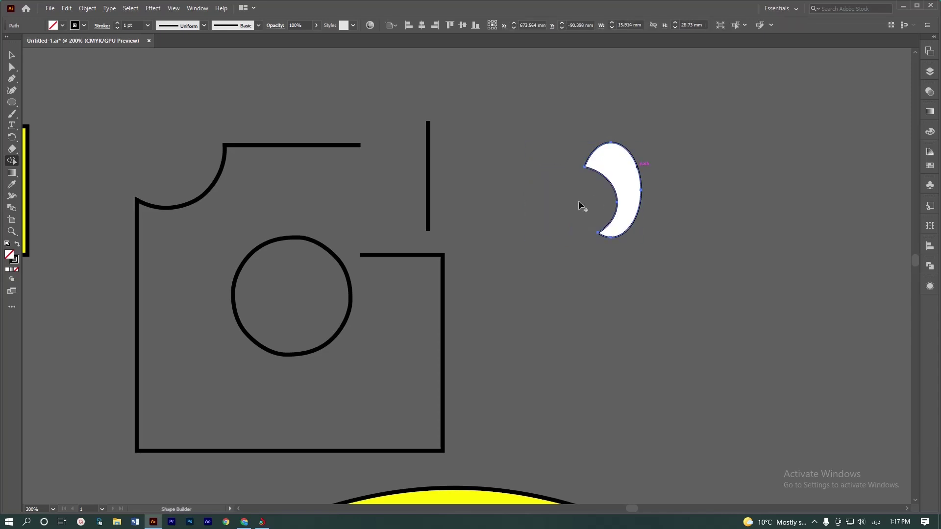
key(ctrl+z)
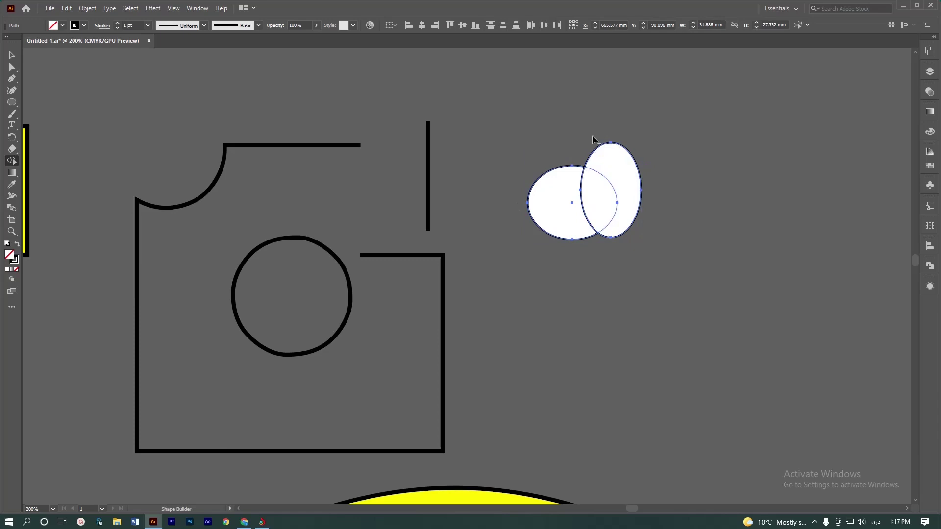
alt+click(608, 152)
Step: Restore both ellipses, then select the small yellow rectangle with the Gradient tool active
key(ctrl+z)
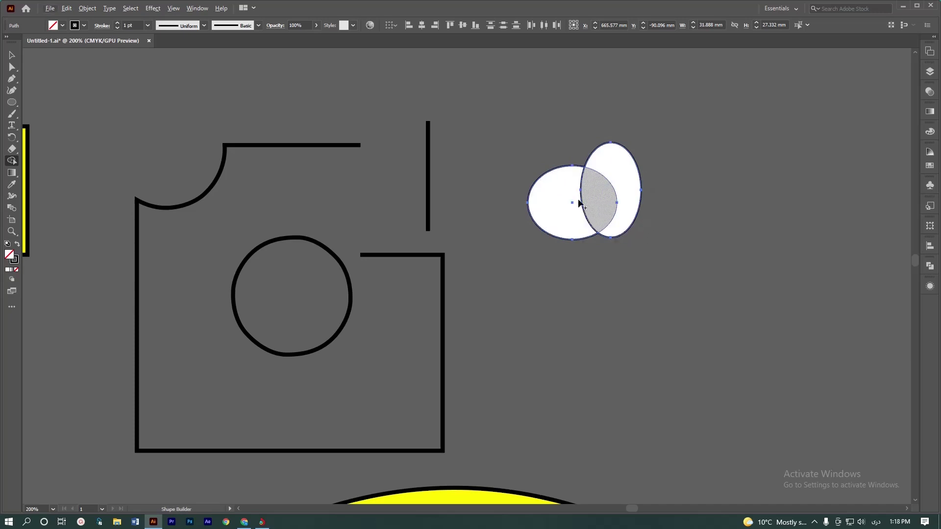
click(14, 173)
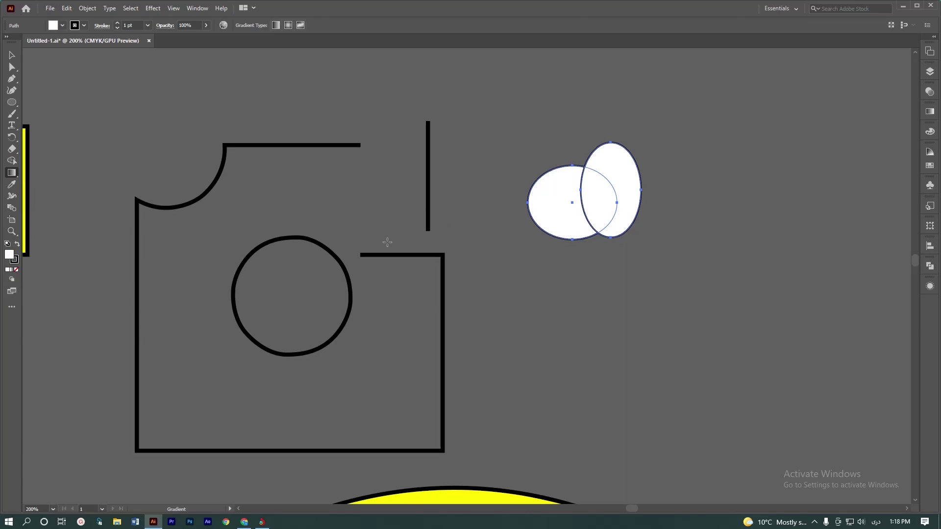
key(v)
scroll(421, 198, down, 2)
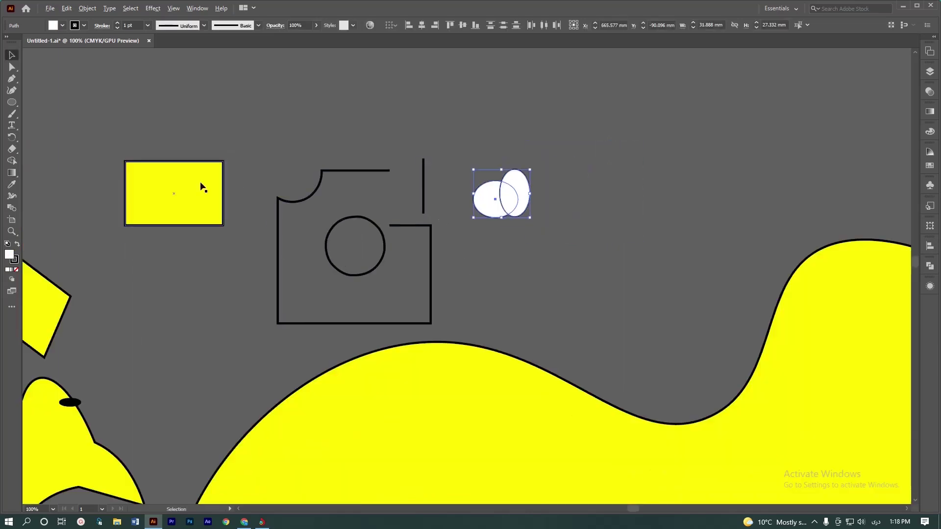
click(174, 190)
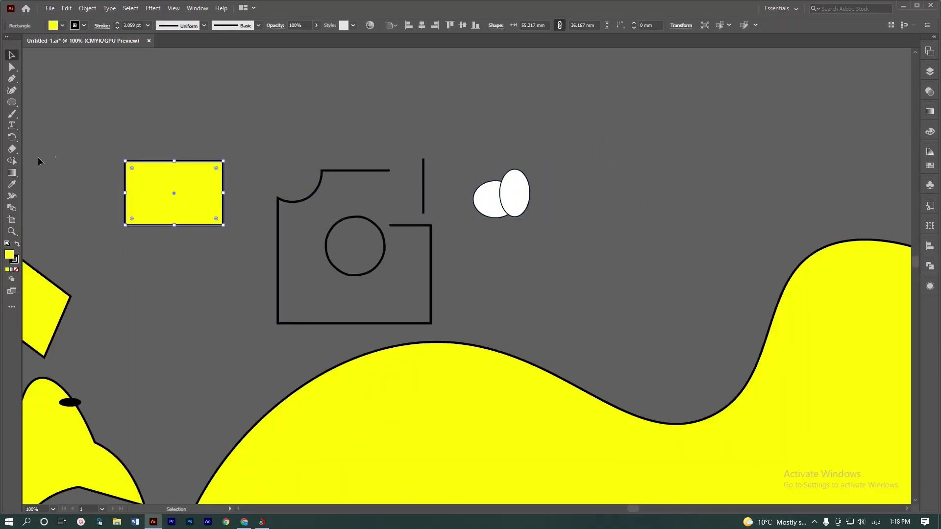
click(12, 172)
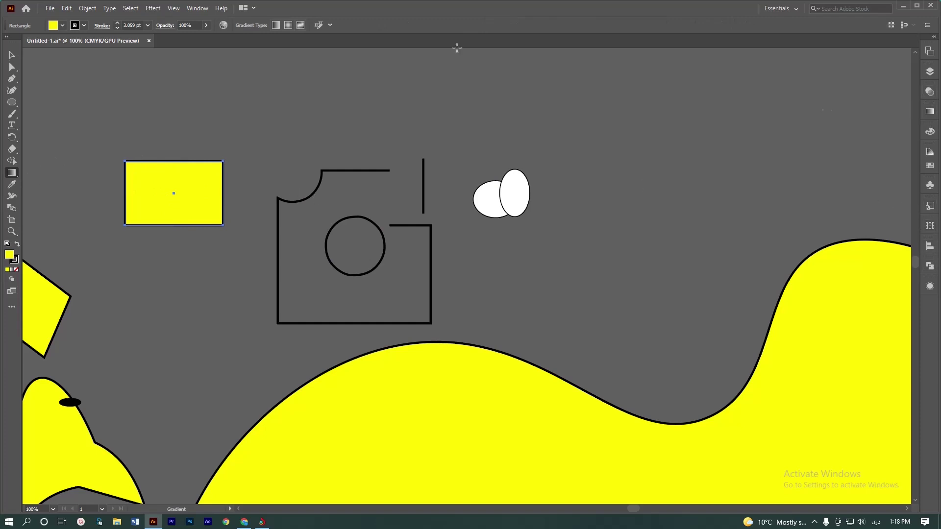
Step: Apply a white-to-black linear gradient to the rectangle, moving the white stop to 36%
click(198, 8)
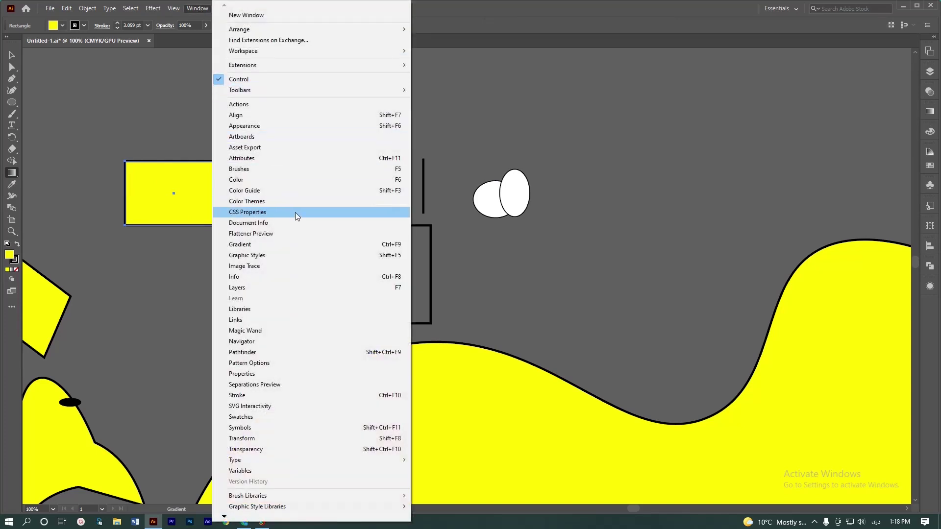
click(272, 245)
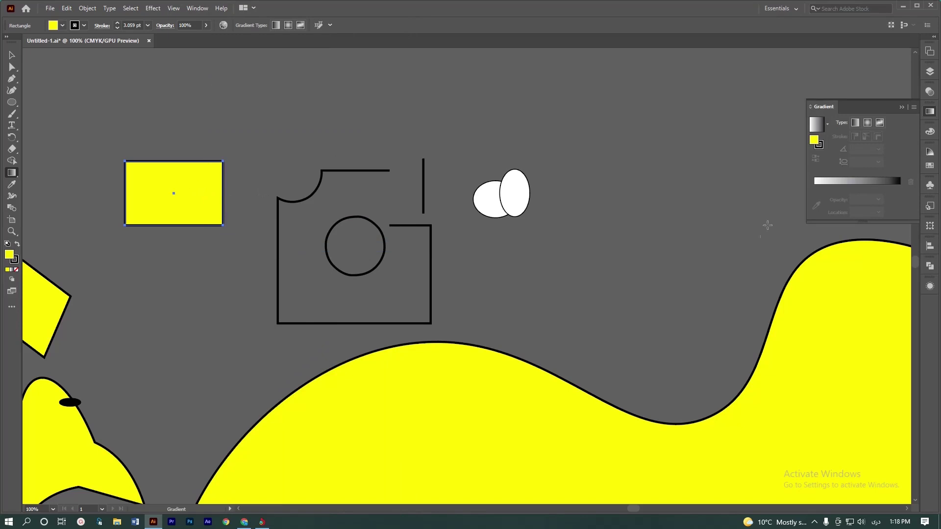
click(861, 185)
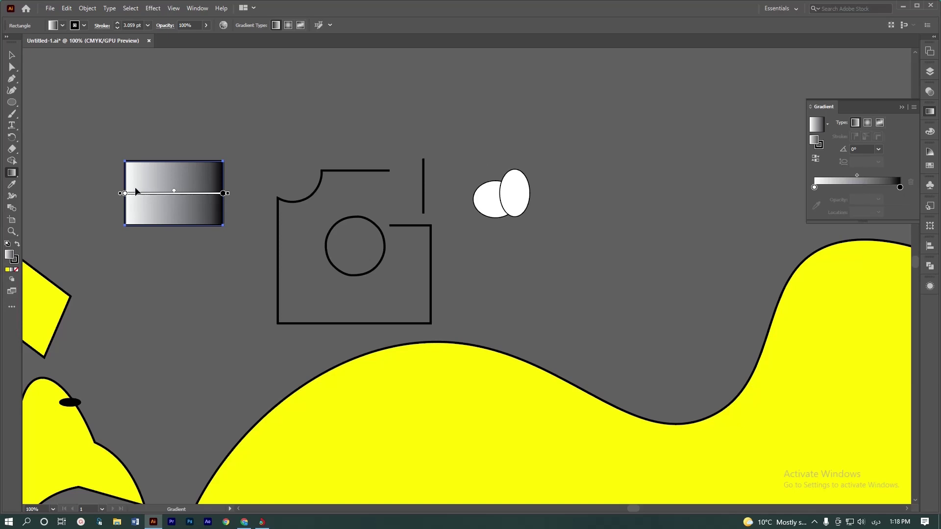
mouse_move(126, 193)
mouse_down()
mouse_move(169, 195)
mouse_move(160, 194)
mouse_up()
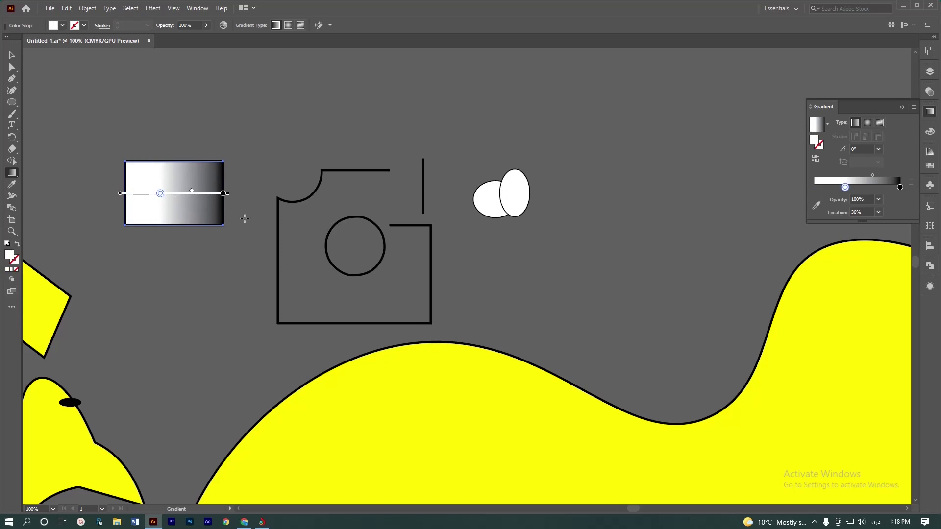
Step: Colour the gradient stops crimson, yellow (new stop near 67%) and cyan
double_click(845, 187)
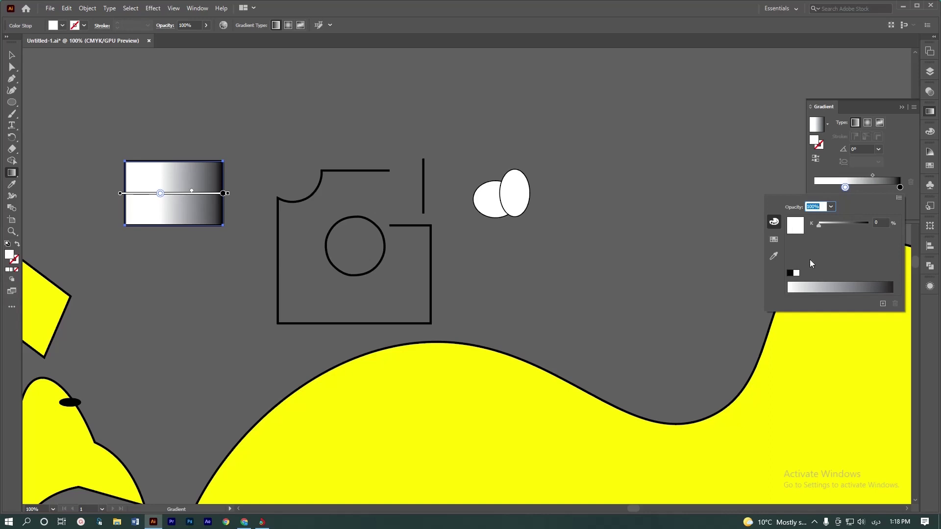
click(779, 242)
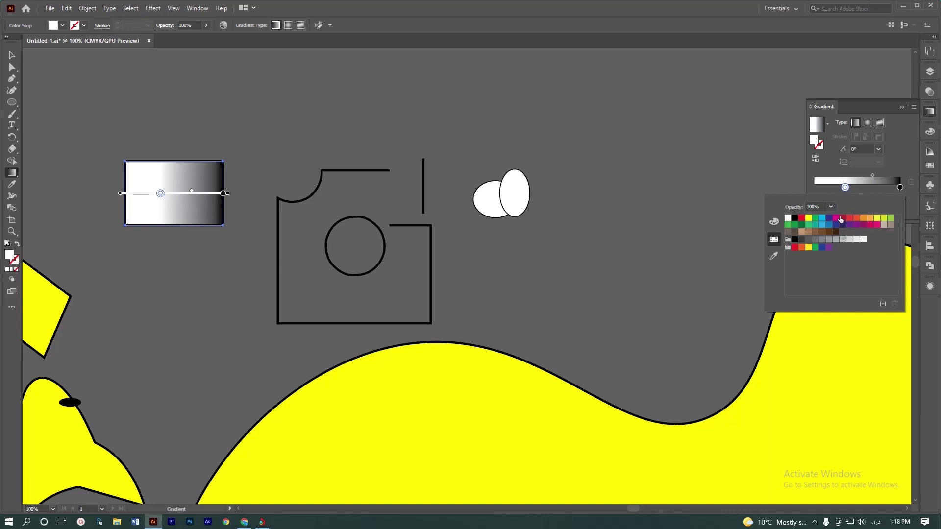
click(842, 218)
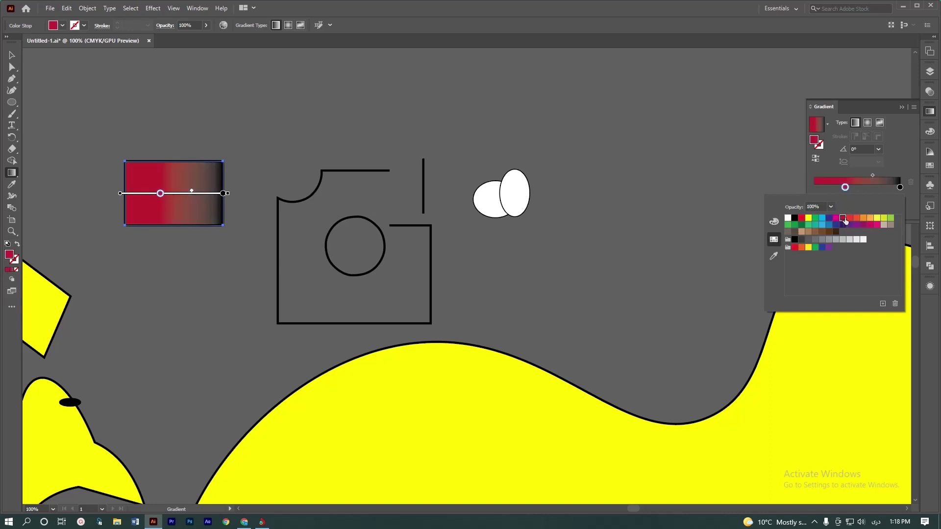
click(872, 192)
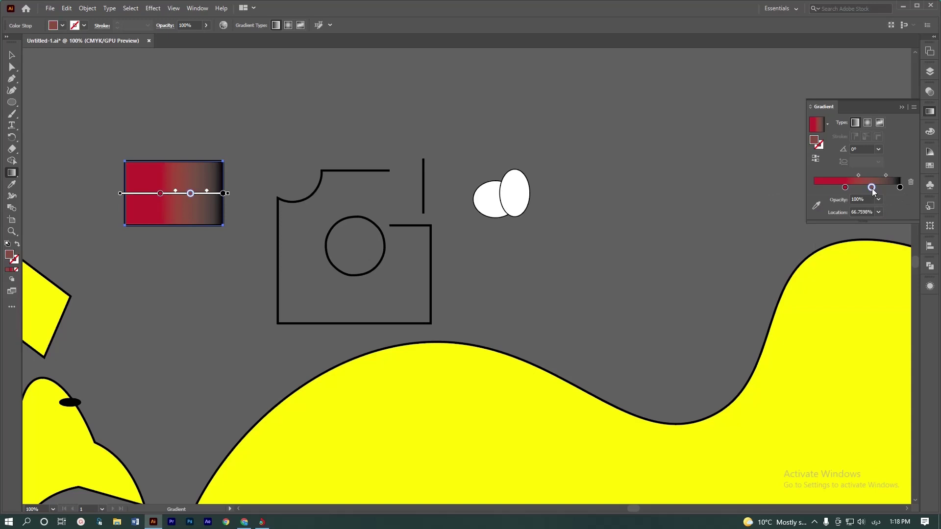
double_click(871, 188)
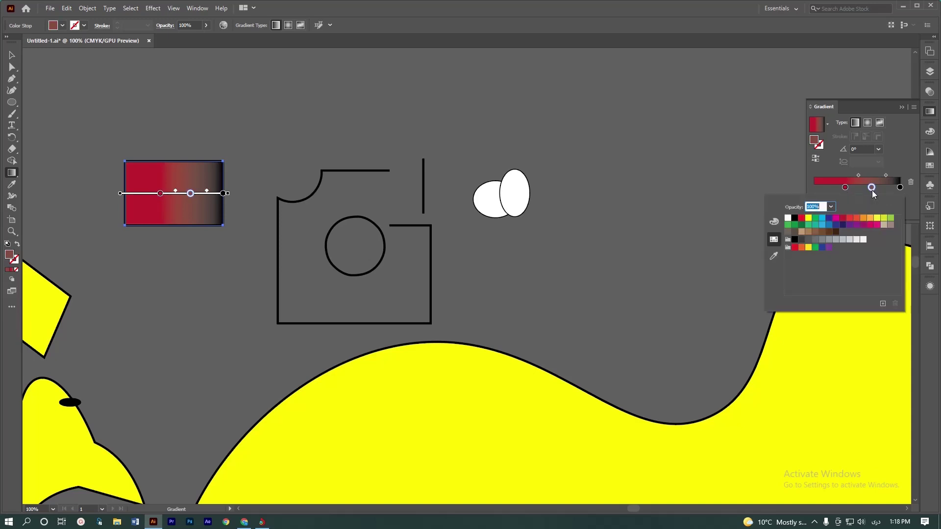
click(877, 218)
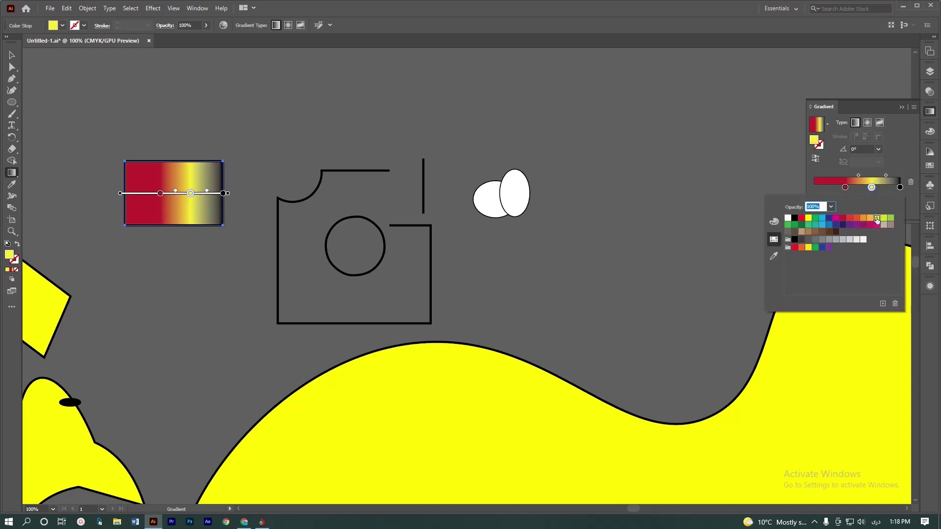
double_click(900, 188)
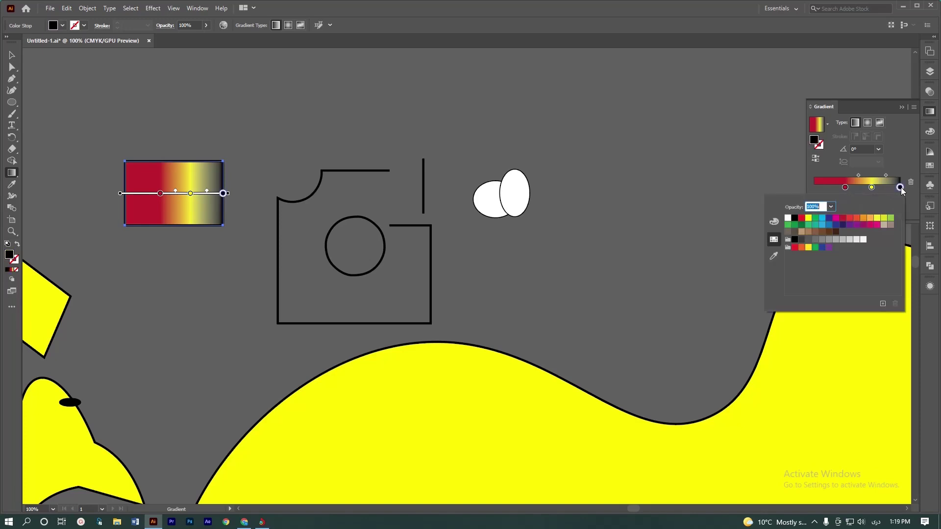
click(821, 221)
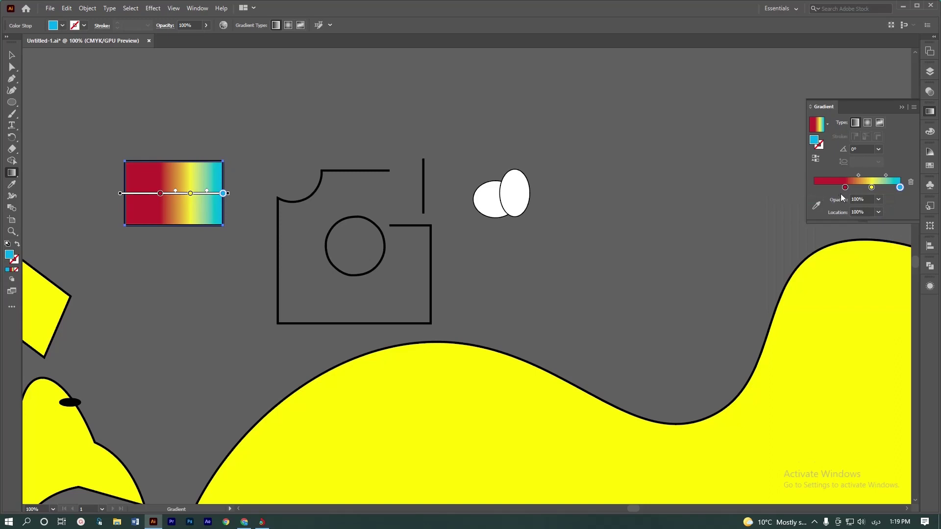
Step: Reposition the gradient: red stop at 0%, yellow near 56%, narrower cyan band
drag(845, 188, 813, 188)
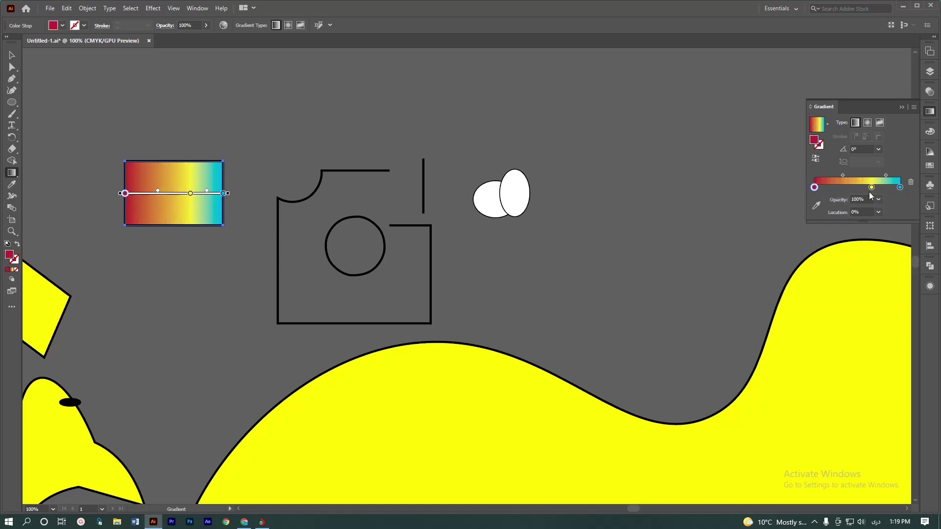
drag(872, 188, 862, 188)
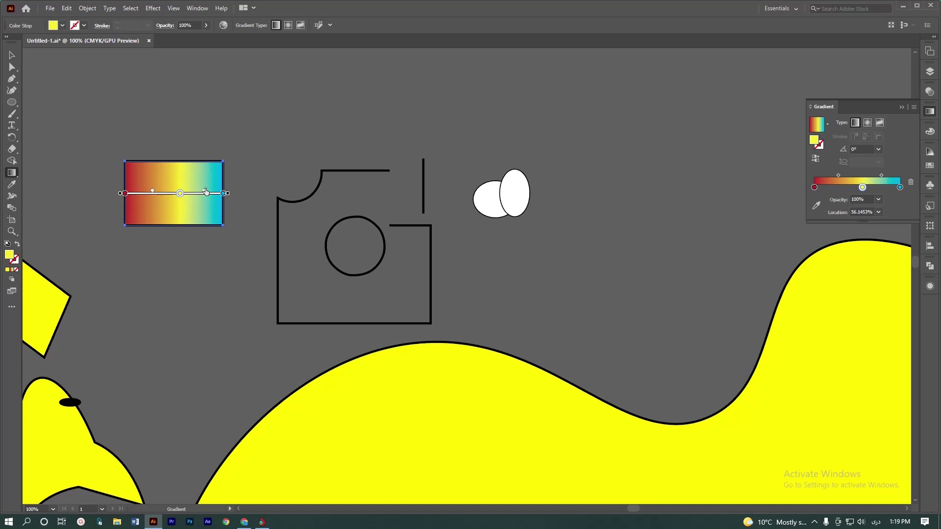
drag(201, 190, 212, 190)
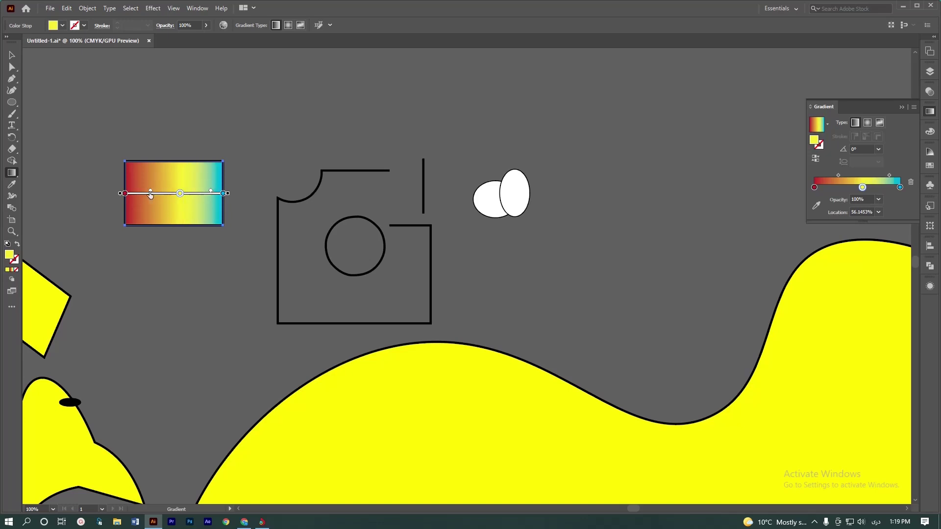
drag(152, 190, 172, 193)
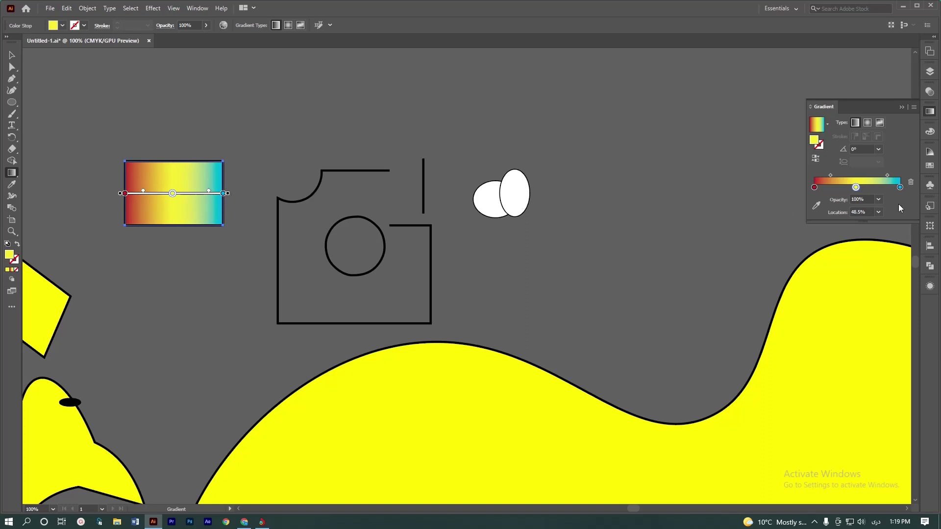
Step: Set the yellow gradient stop to 60% opacity at 50% location
click(878, 199)
click(897, 215)
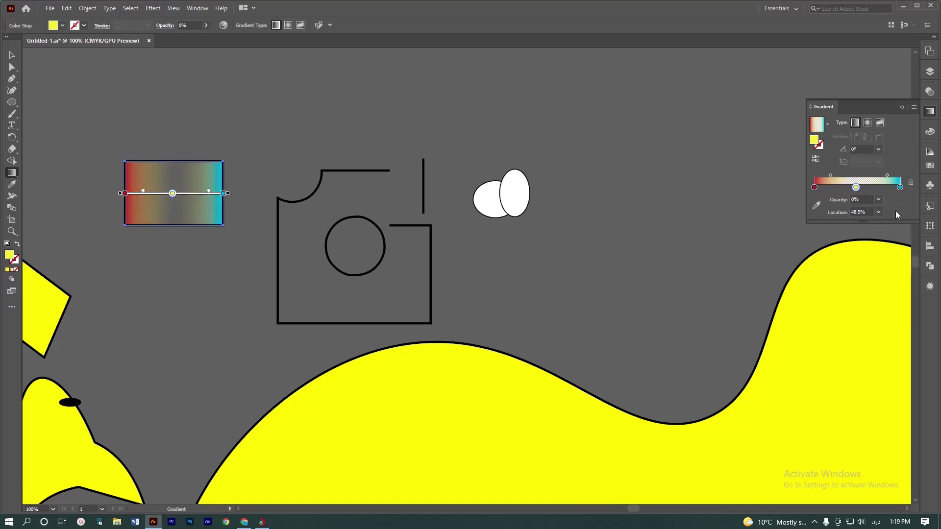
click(878, 201)
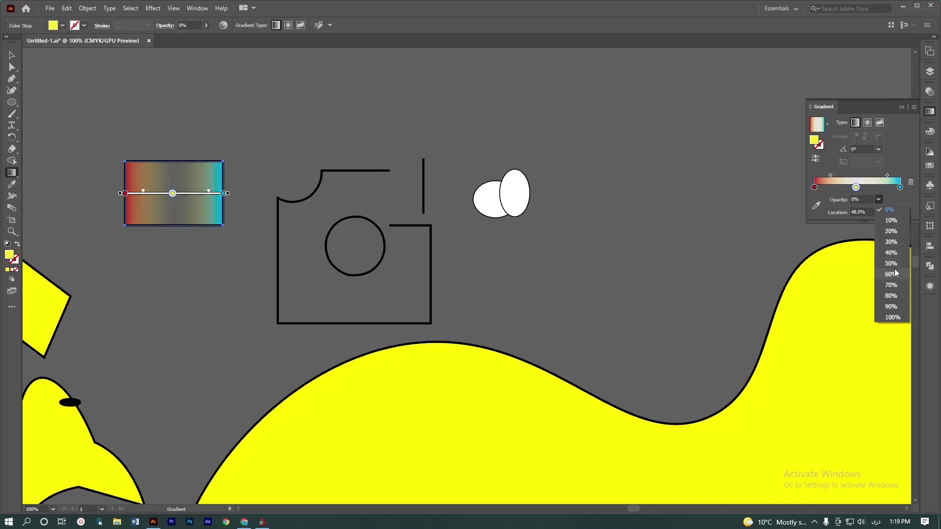
click(891, 273)
click(877, 212)
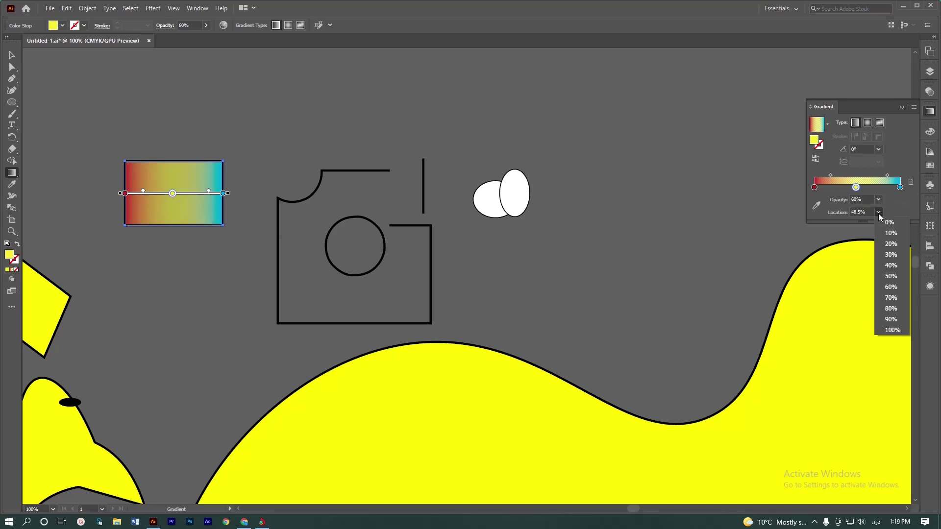
click(891, 276)
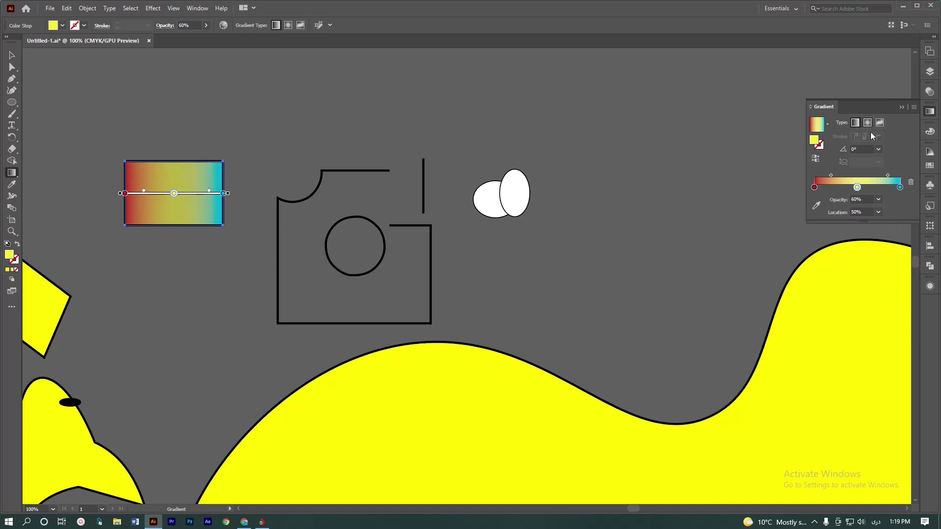
Step: Try gradient angles 90°, 120° and 135°, then make the gradient radial
click(878, 149)
click(888, 203)
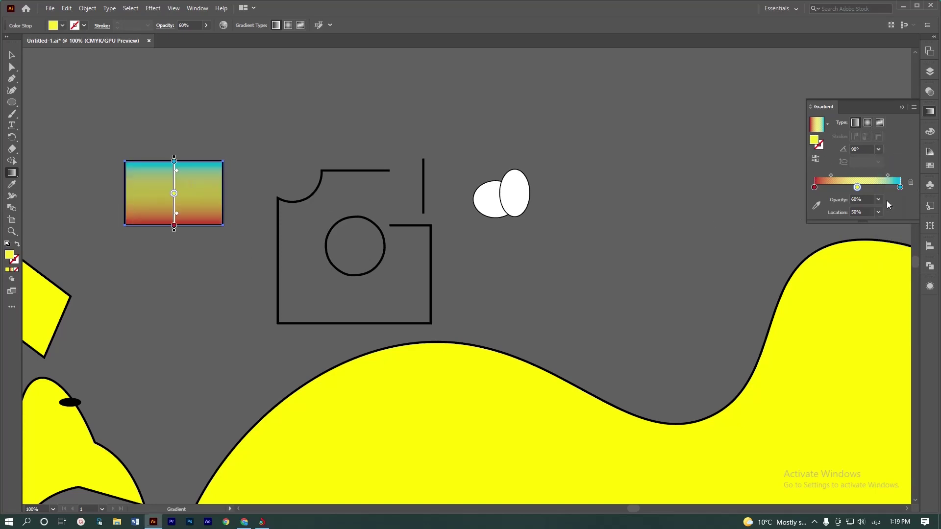
click(879, 150)
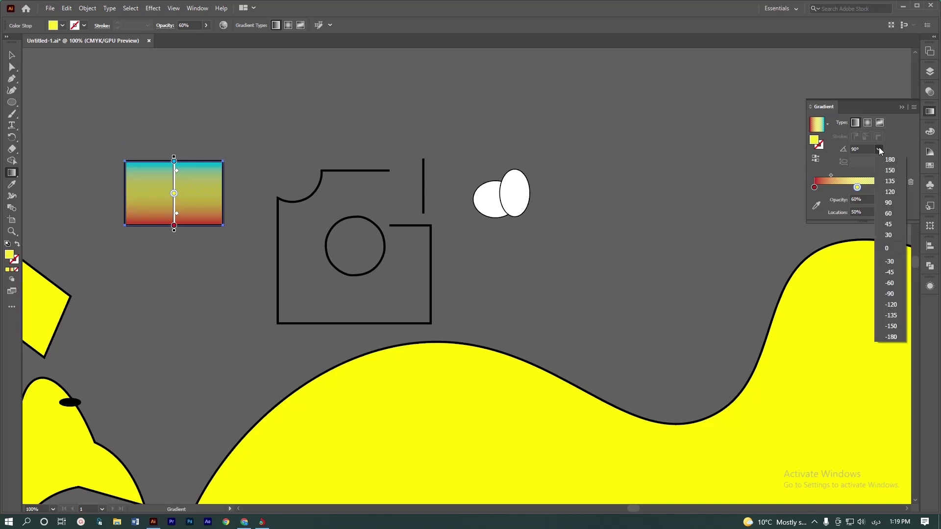
click(889, 192)
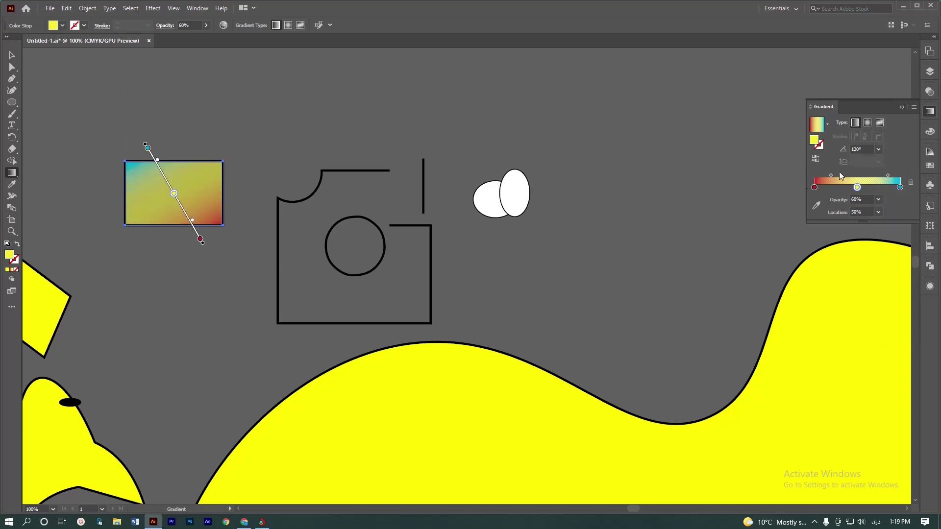
click(878, 149)
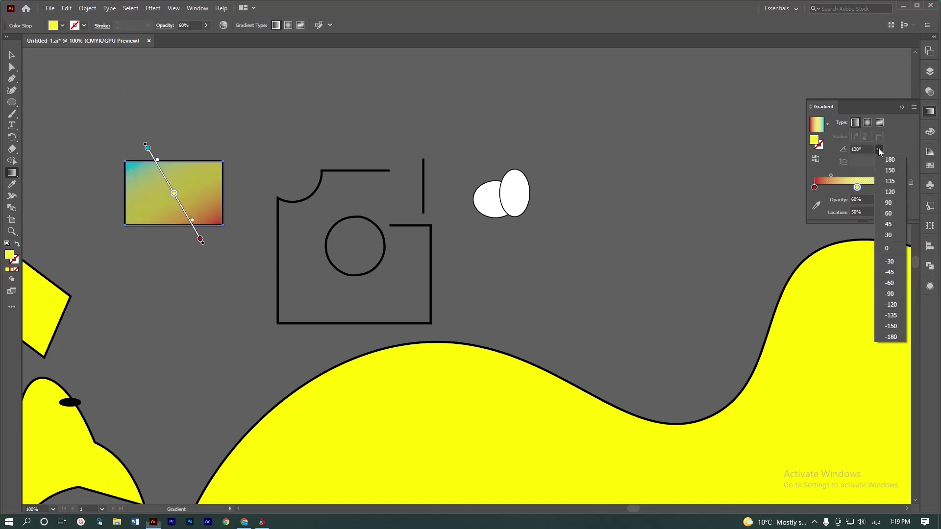
click(889, 189)
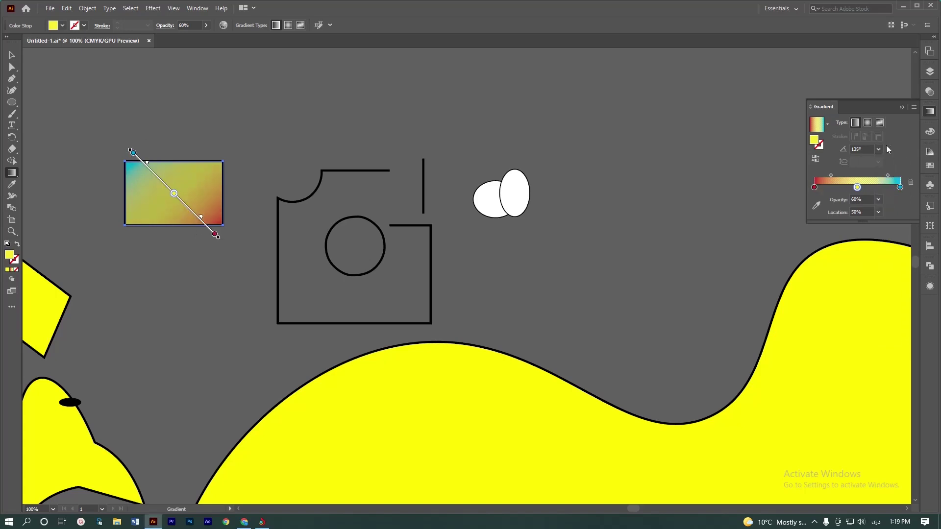
click(868, 123)
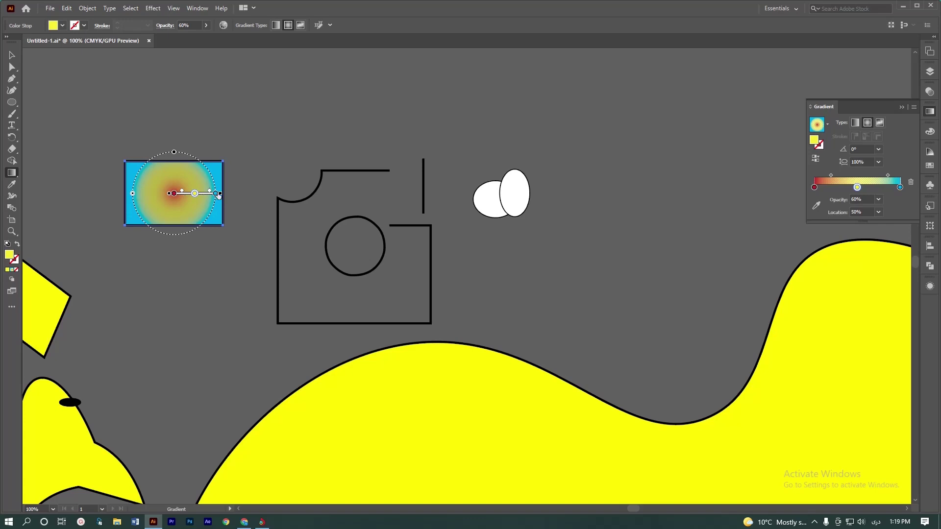
Step: Briefly try a freeform gradient, then reset to the default white-to-black linear gradient
click(883, 126)
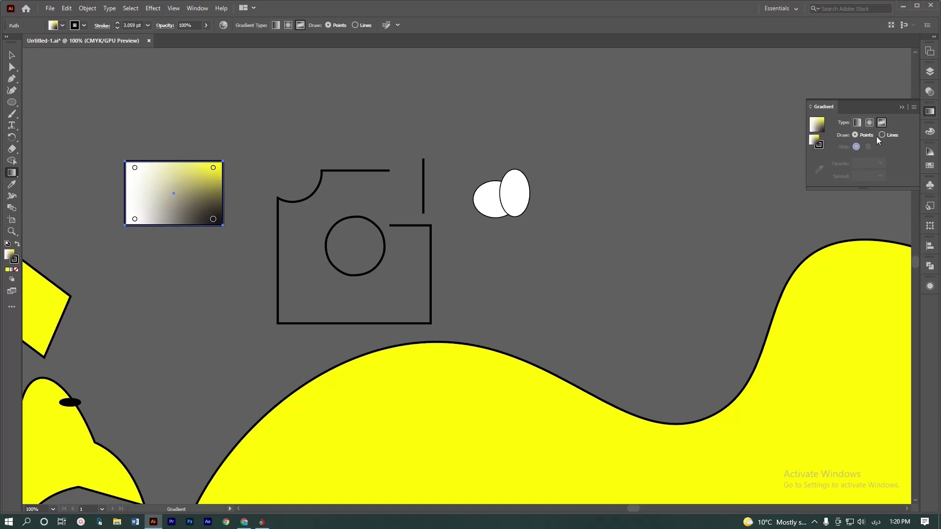
click(856, 122)
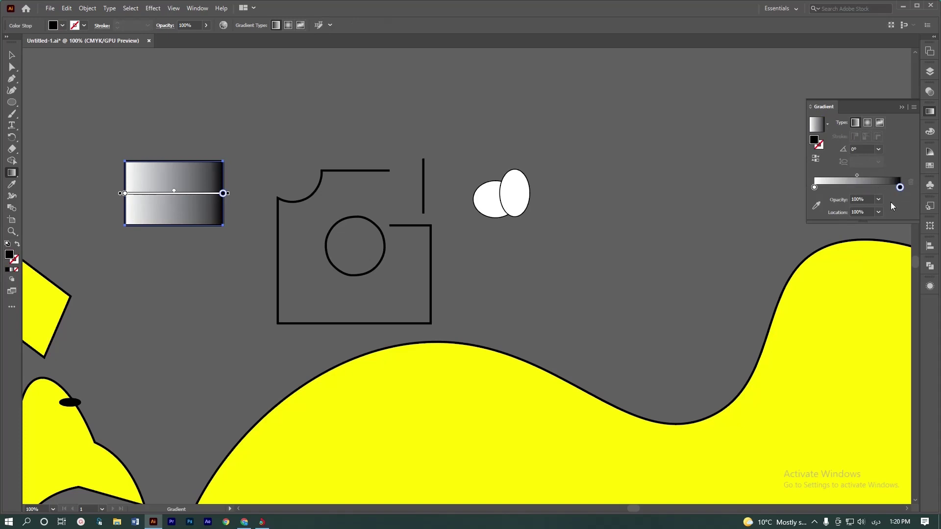
Step: Apply a white-to-black gradient to the stroke with a light blue middle stop near 48.88%
click(822, 145)
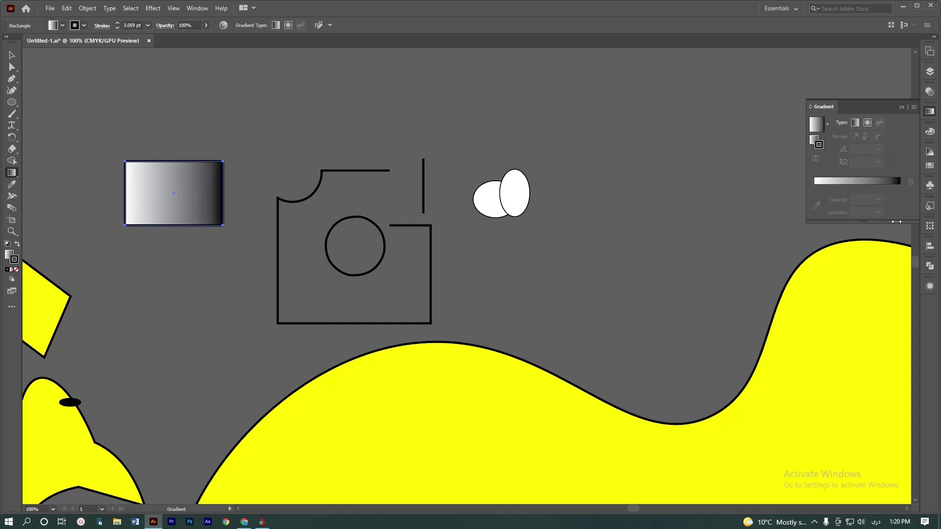
click(874, 185)
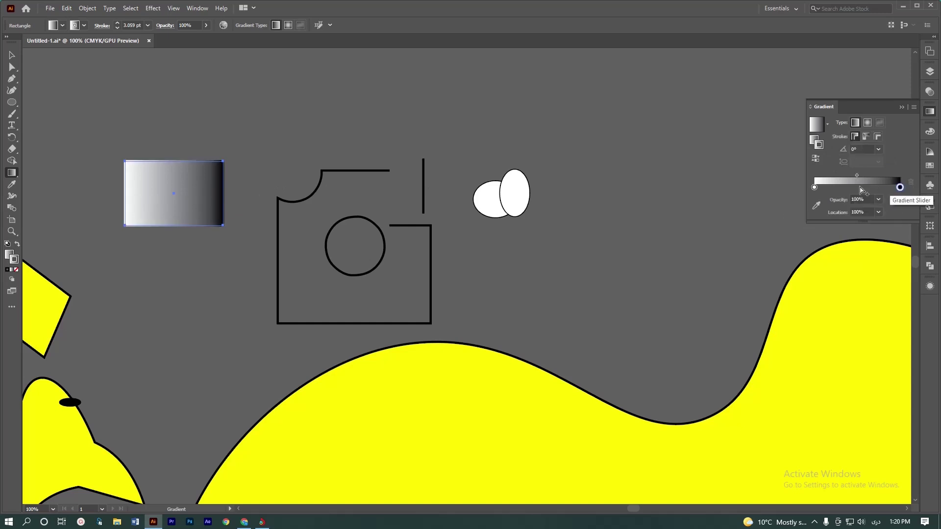
click(856, 187)
double_click(857, 188)
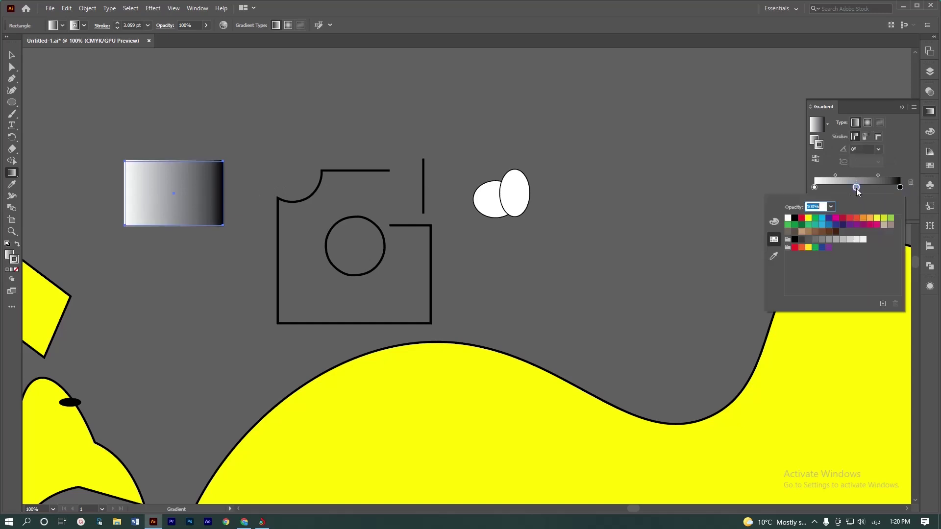
click(823, 225)
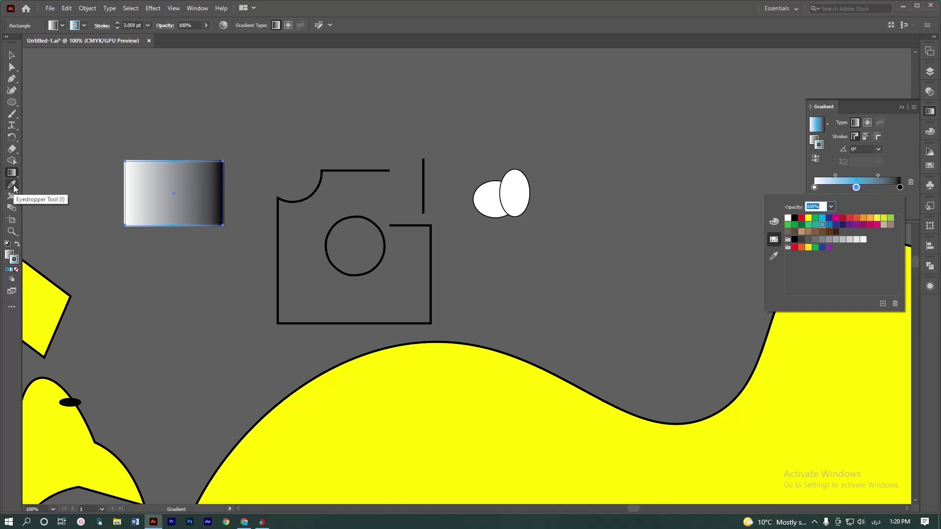
click(43, 185)
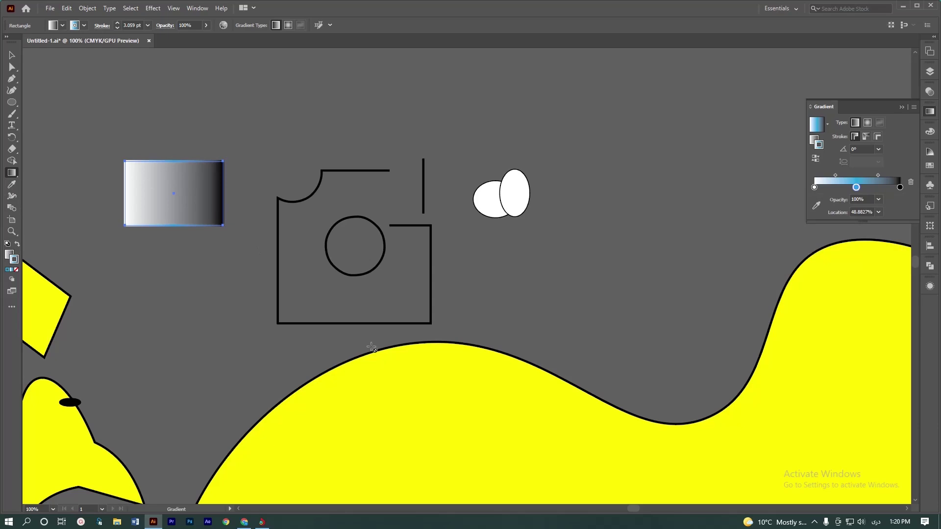
Step: Eyedrop the small rectangle's white-to-black gradient onto the large yellow blob
scroll(391, 252, down, 5)
scroll(392, 266, up, 3)
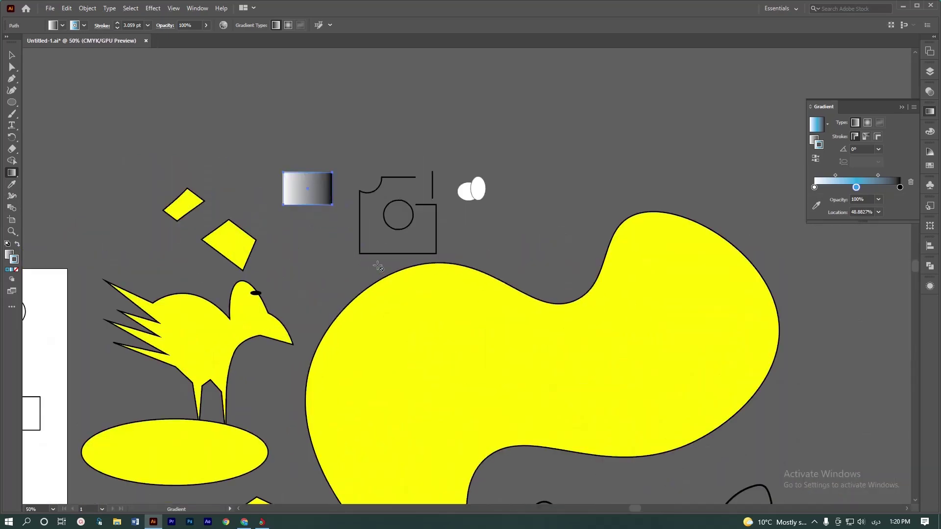
key(v)
scroll(323, 148, down, 1)
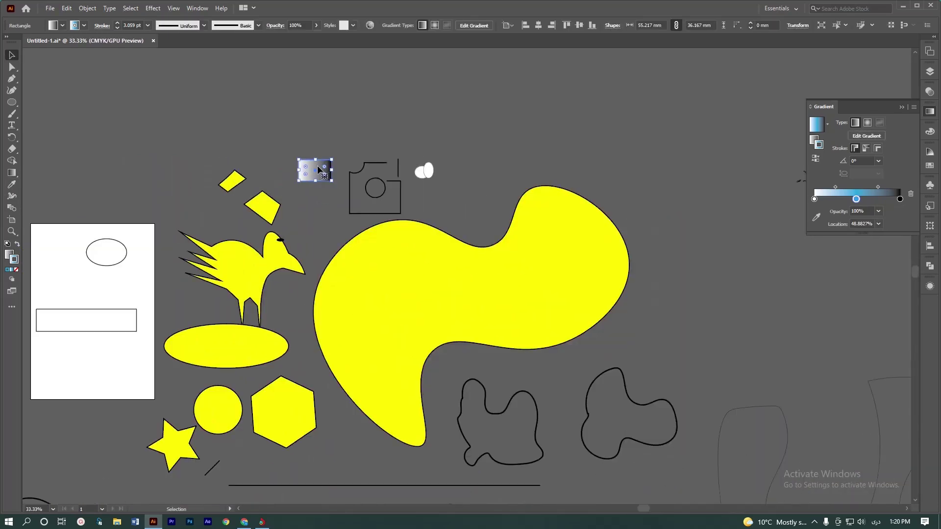
click(422, 275)
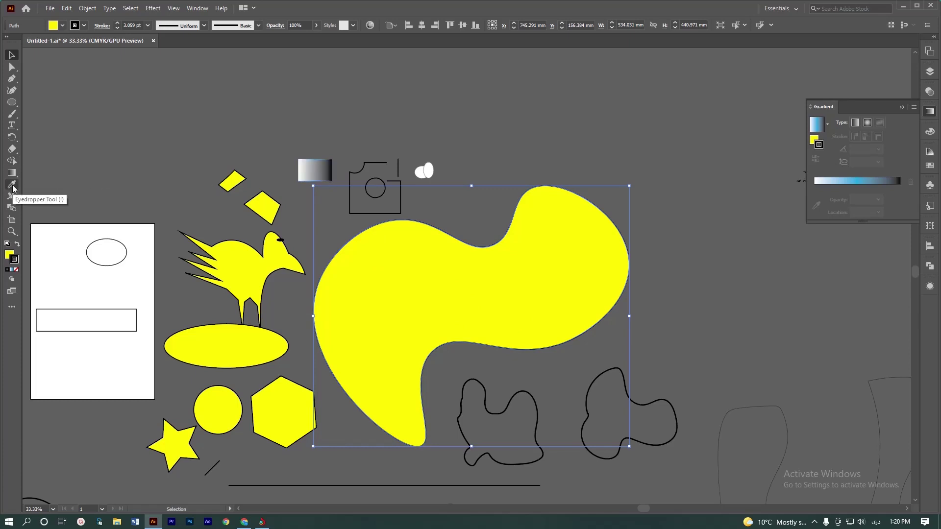
click(12, 185)
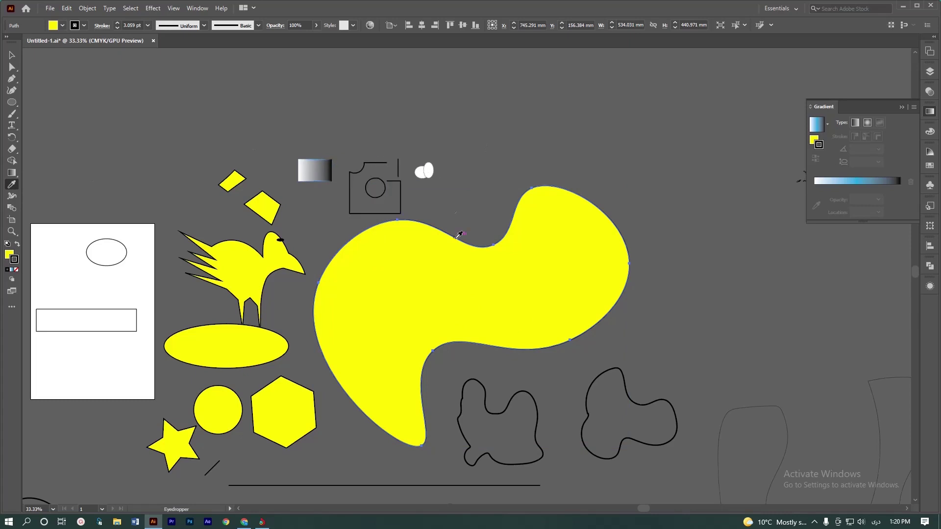
click(321, 164)
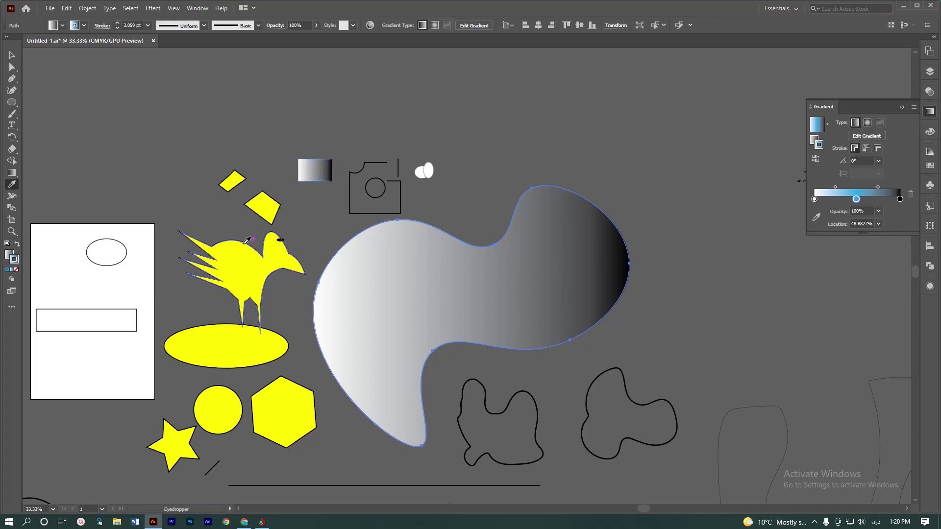
click(12, 54)
Step: Select the yellow circle and stretch the small white egg shape slightly to the right
scroll(294, 314, down, 1)
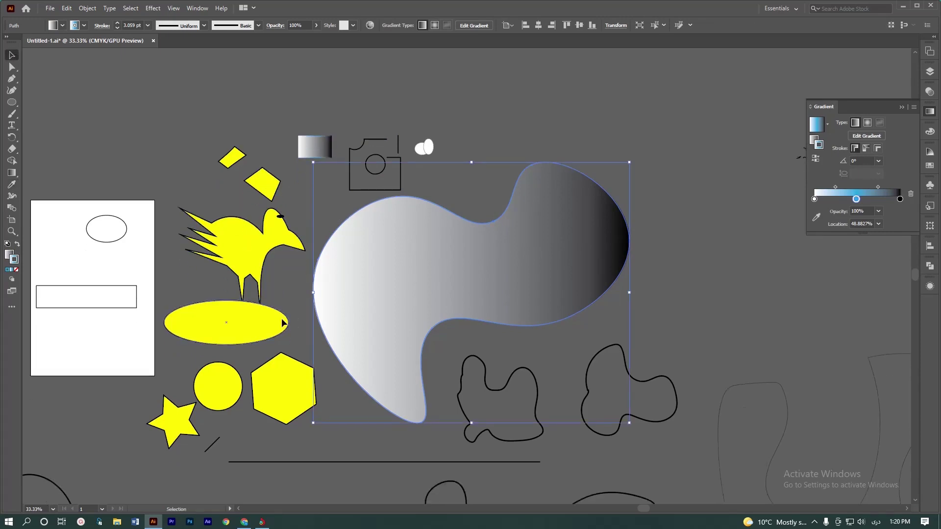
click(218, 394)
scroll(336, 294, up, 1)
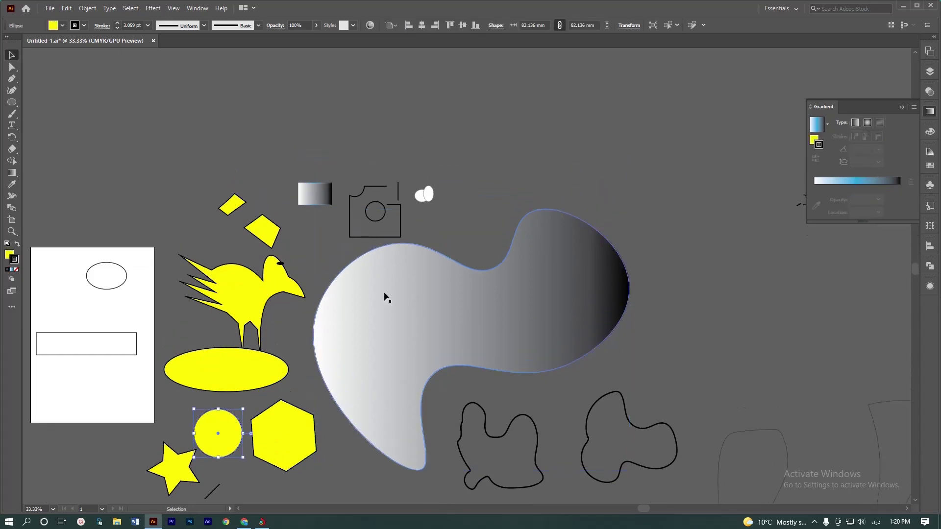
scroll(480, 228, down, 1)
scroll(452, 206, up, 1)
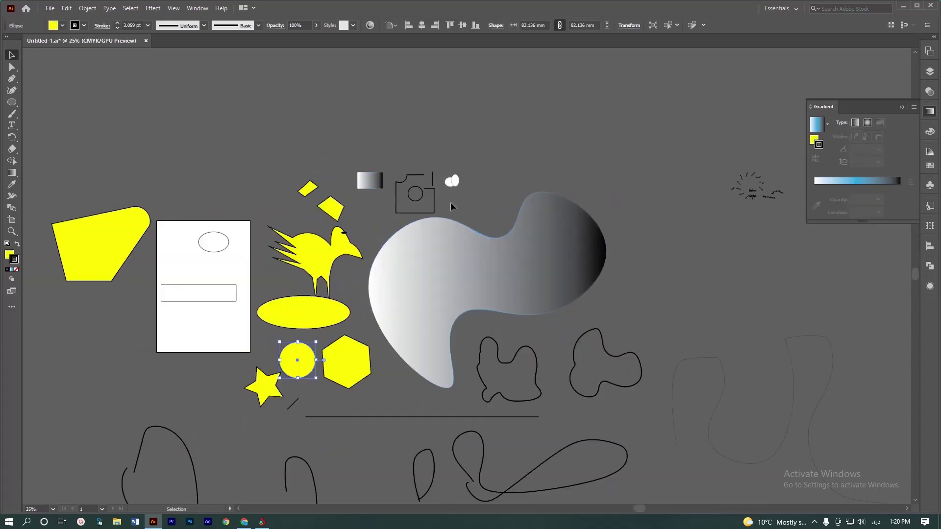
drag(458, 182, 479, 179)
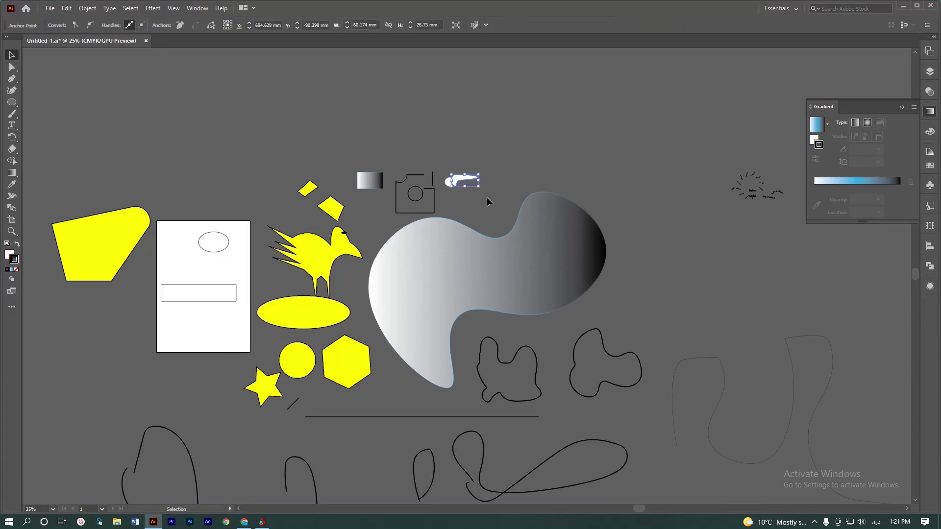
scroll(468, 180, up, 2)
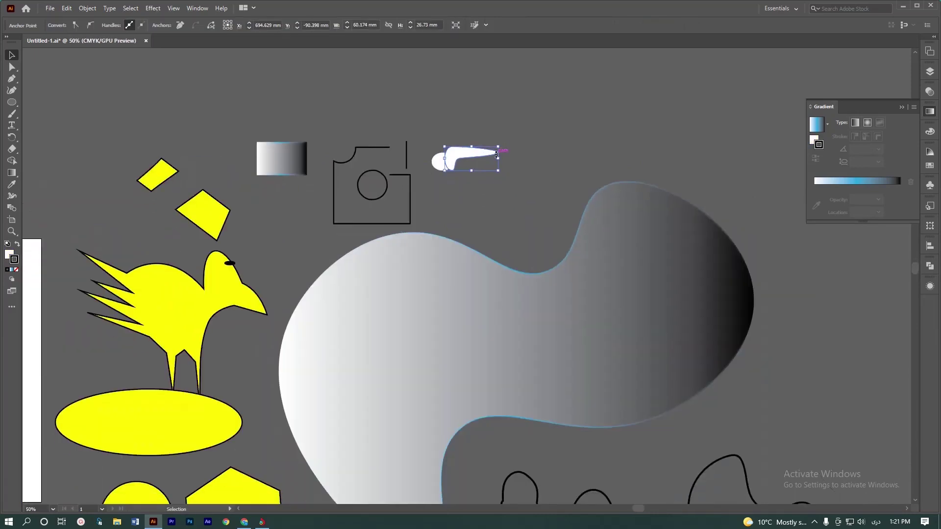
scroll(538, 143, down, 1)
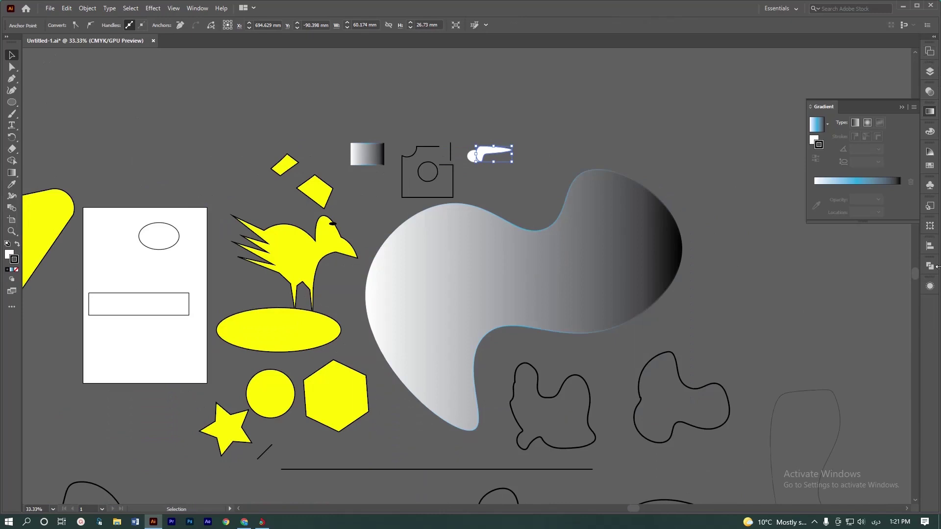
Step: Move the white hook shape away from the oval and eyedrop its white fill onto the yellow circle
click(929, 165)
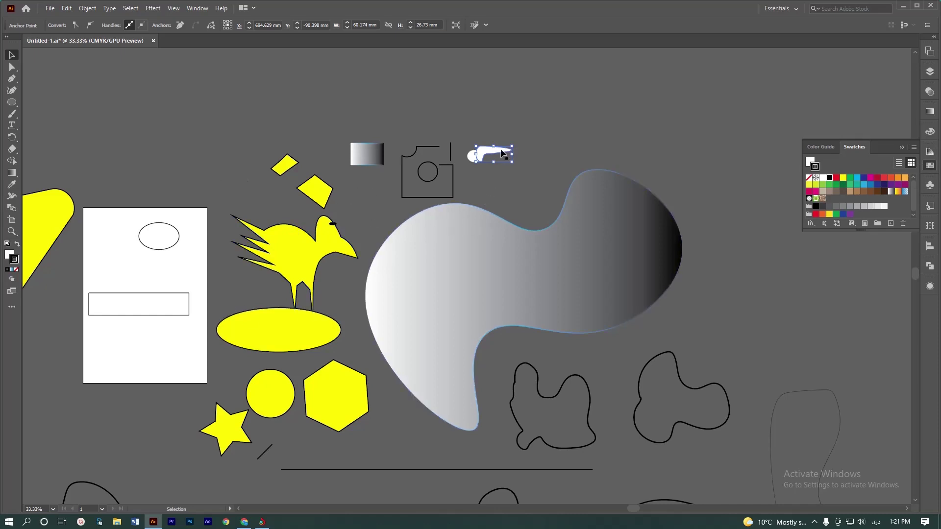
drag(502, 153, 518, 132)
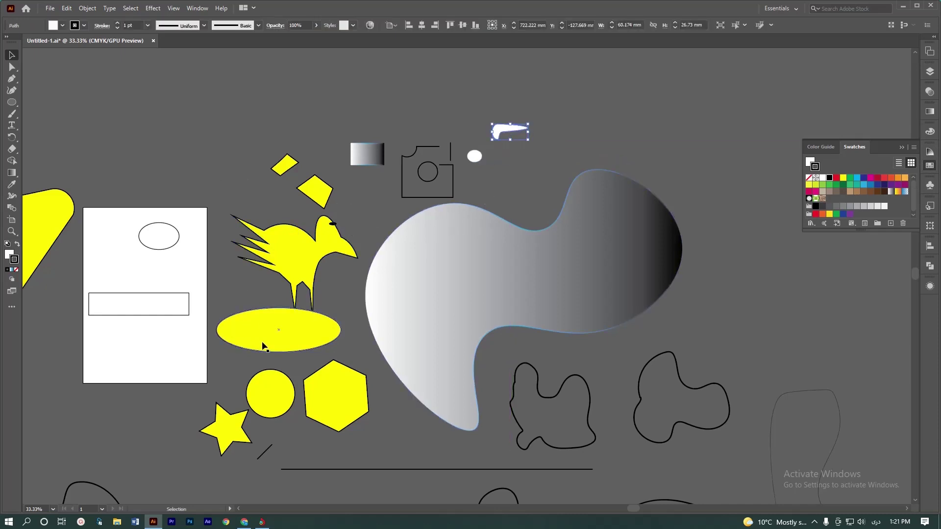
click(273, 390)
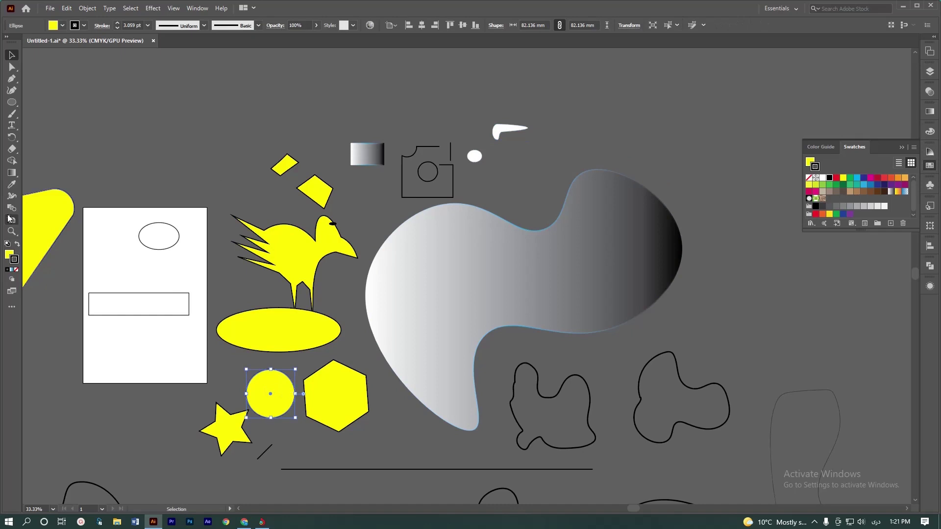
click(12, 185)
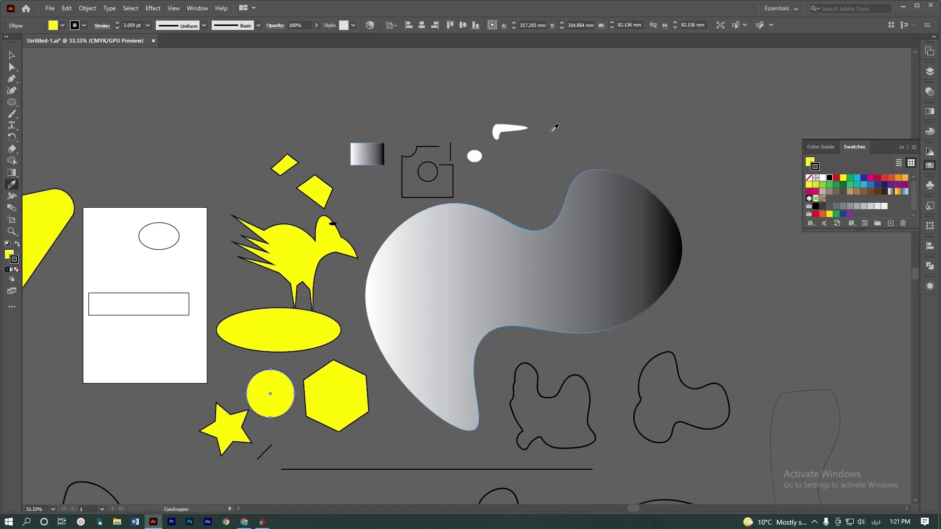
click(506, 124)
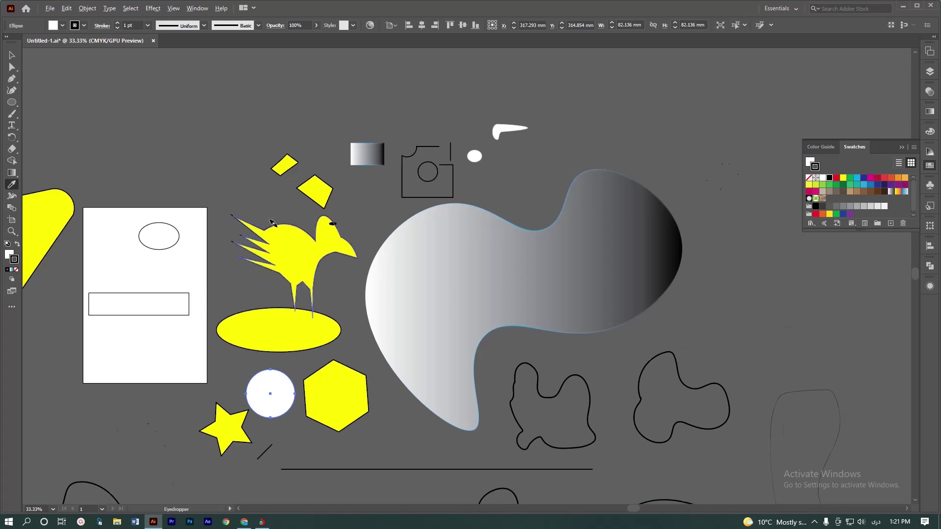
scroll(277, 224, down, 1)
Step: With the Width Tool, swell the oval's black outline at its top, top-right and upper left
click(12, 198)
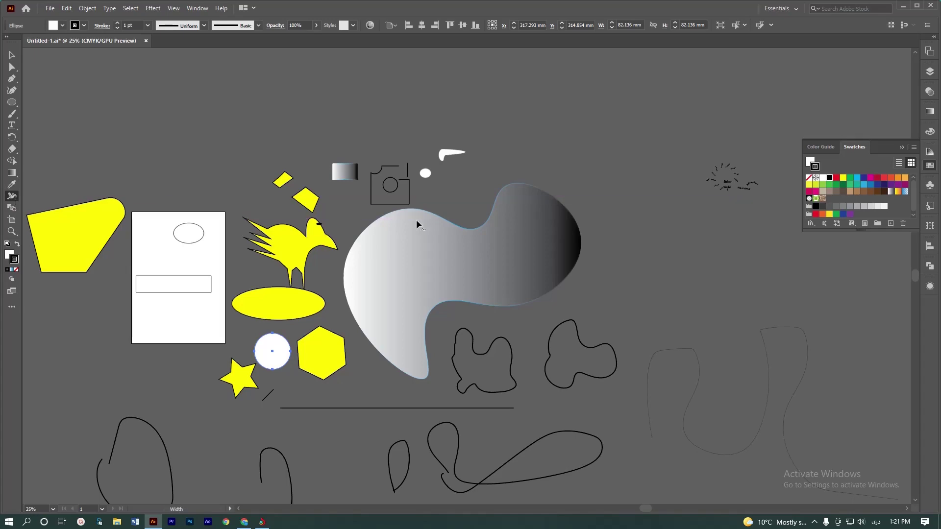
scroll(259, 129, up, 1)
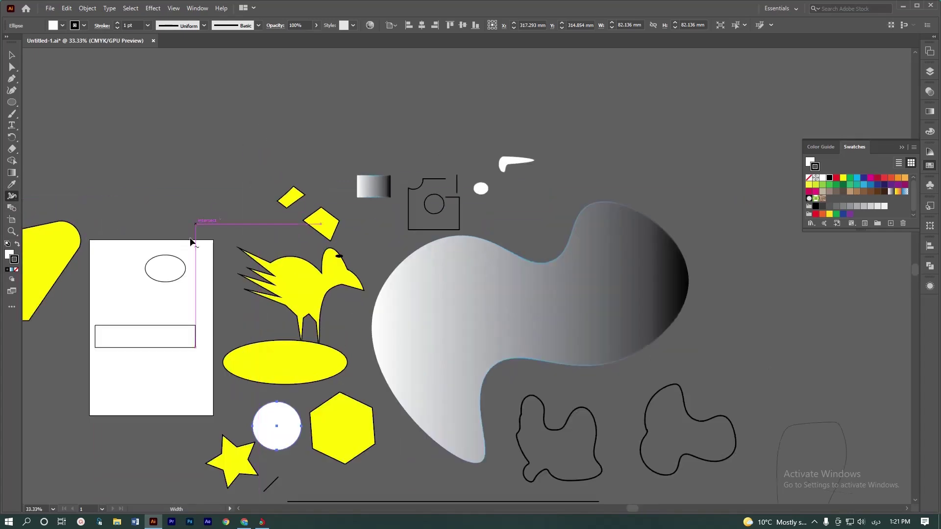
scroll(177, 253, up, 1)
scroll(159, 258, up, 2)
scroll(161, 250, up, 1)
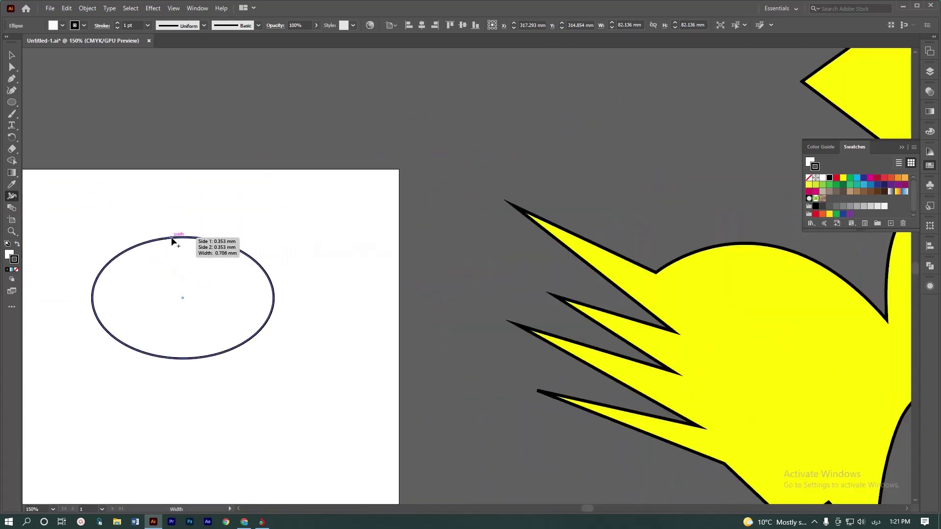
drag(171, 240, 185, 251)
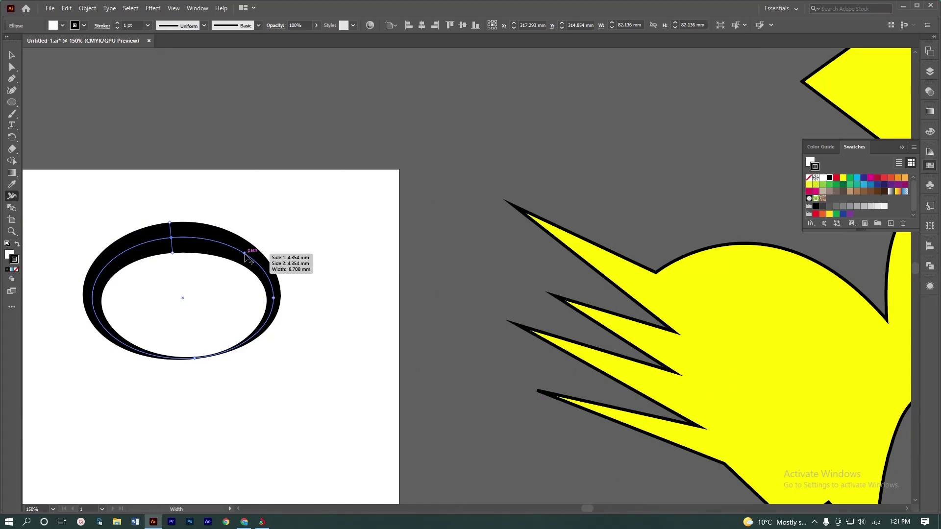
drag(245, 253, 273, 216)
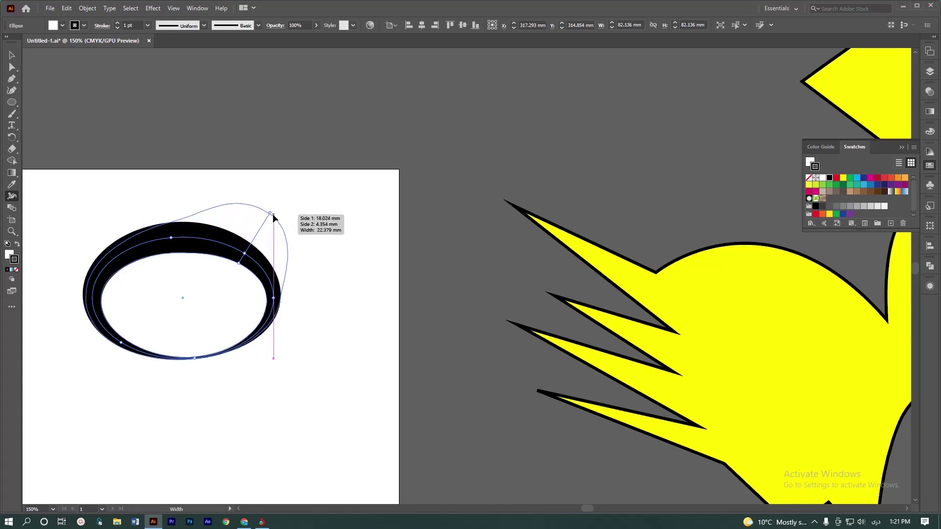
drag(273, 216, 266, 233)
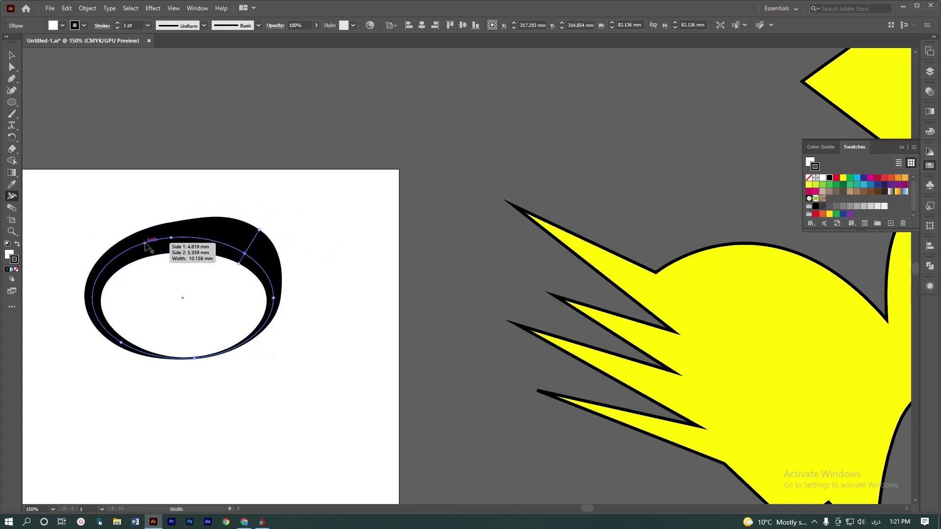
drag(145, 244, 154, 273)
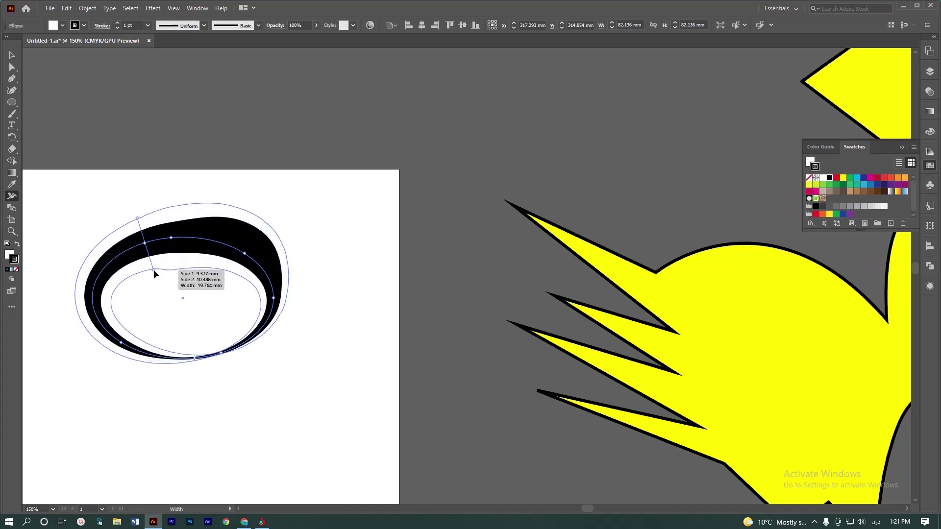
drag(154, 270, 155, 269)
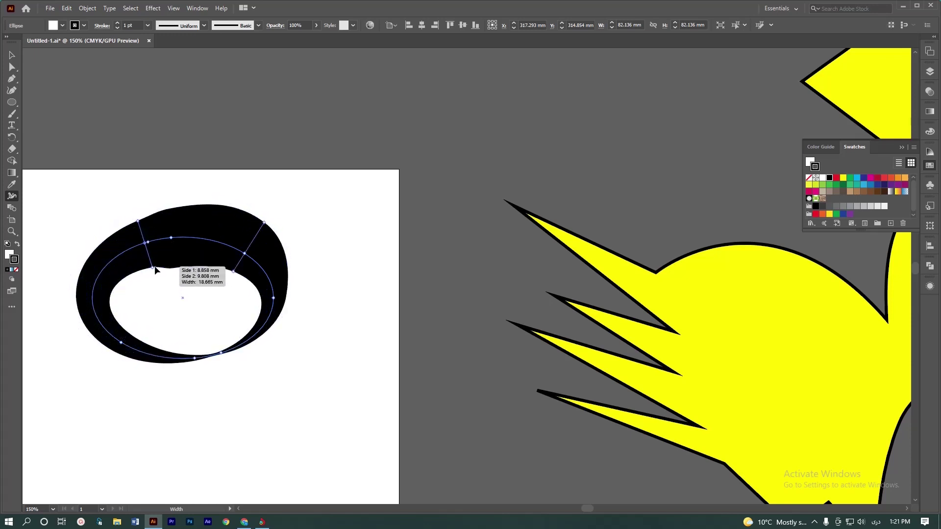
scroll(307, 208, down, 3)
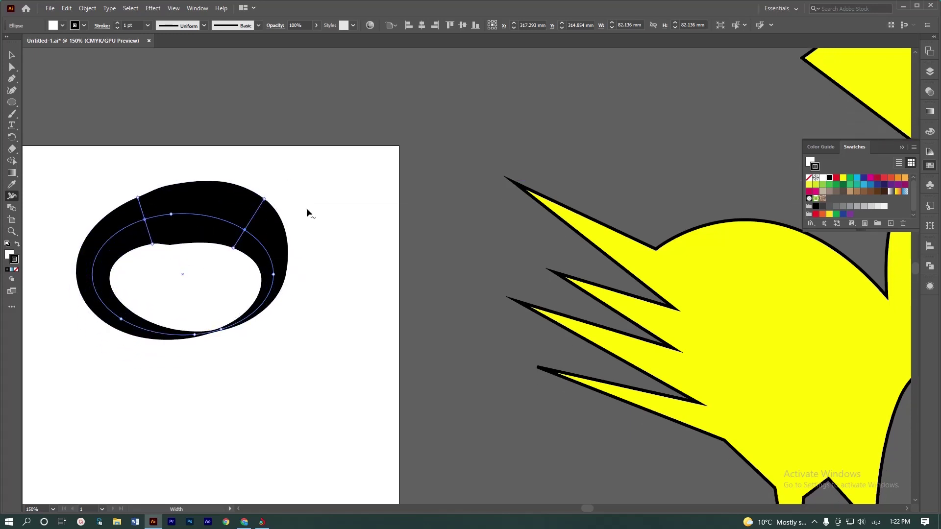
scroll(311, 219, down, 1)
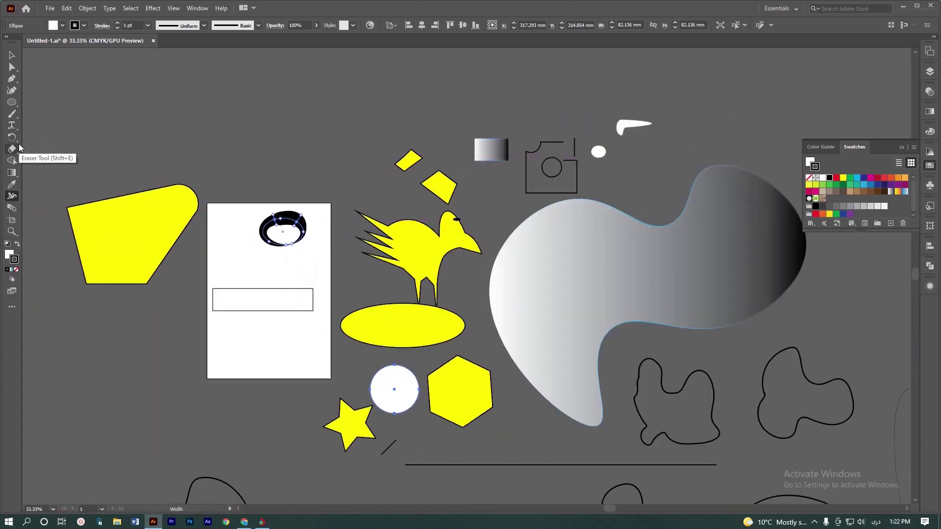
Step: Draw a long straight line above the shapes with the Line Segment tool
click(18, 107)
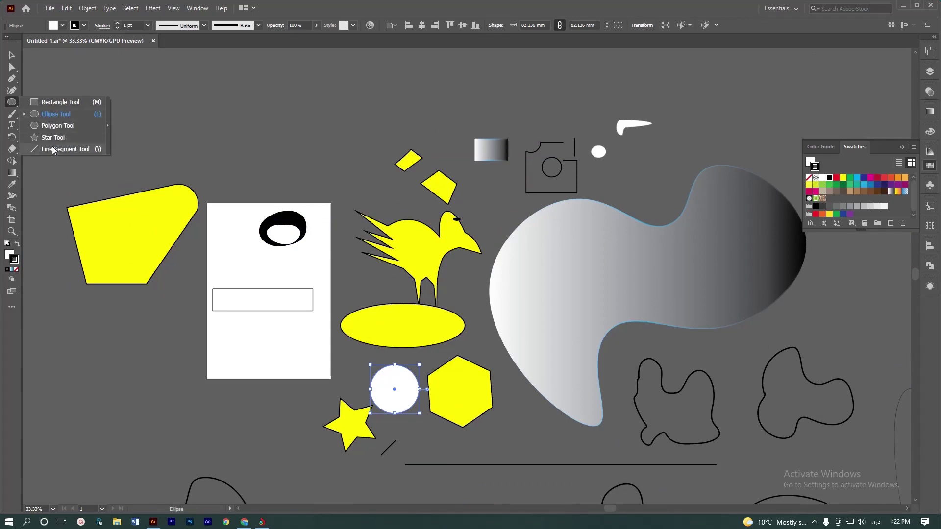
click(66, 149)
mouse_move(82, 140)
mouse_down()
mouse_move(303, 138)
mouse_move(327, 127)
mouse_up()
scroll(178, 150, up, 2)
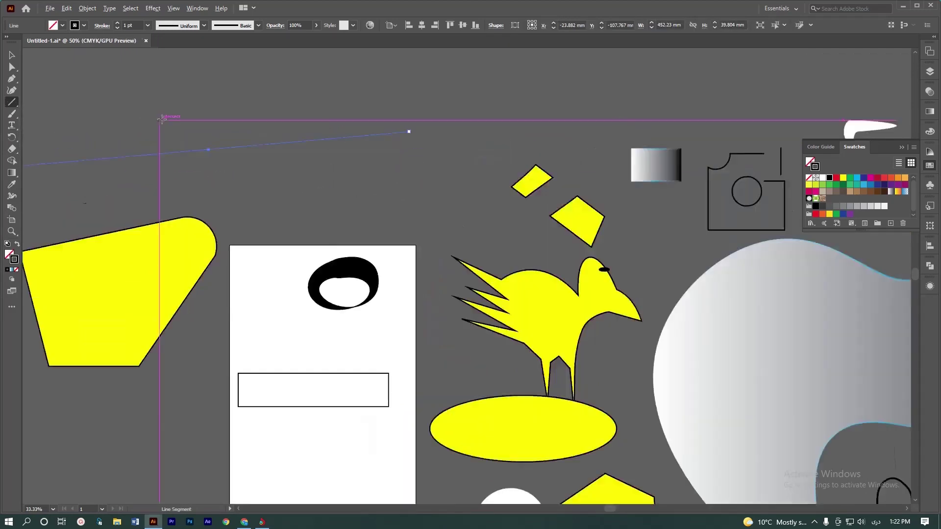
scroll(189, 143, up, 1)
scroll(357, 147, down, 1)
Step: Give the line a tapered variable-width stroke with the Width Tool
click(12, 195)
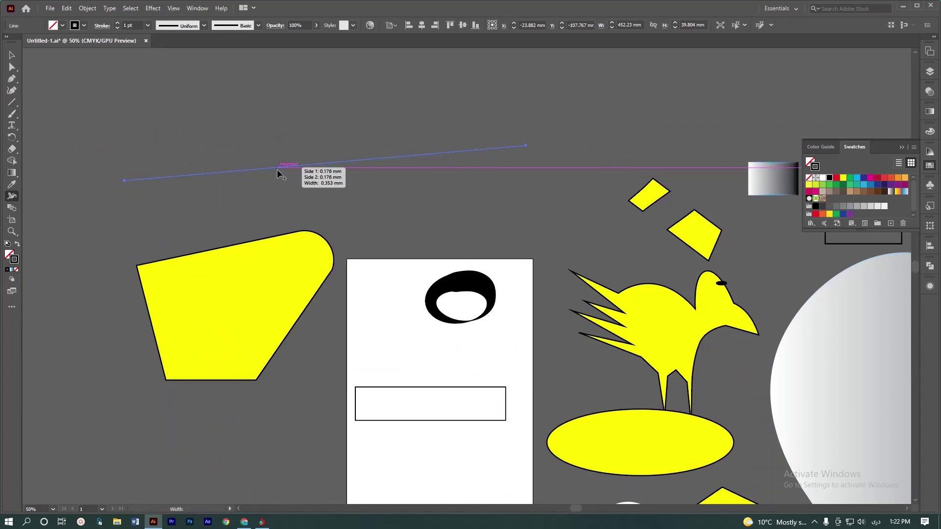
drag(278, 167, 276, 172)
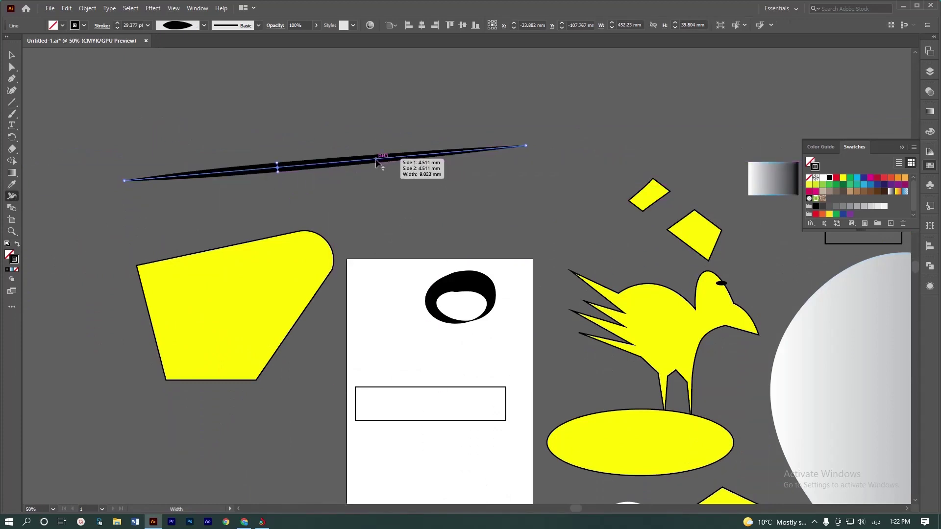
scroll(375, 159, up, 1)
scroll(363, 163, up, 1)
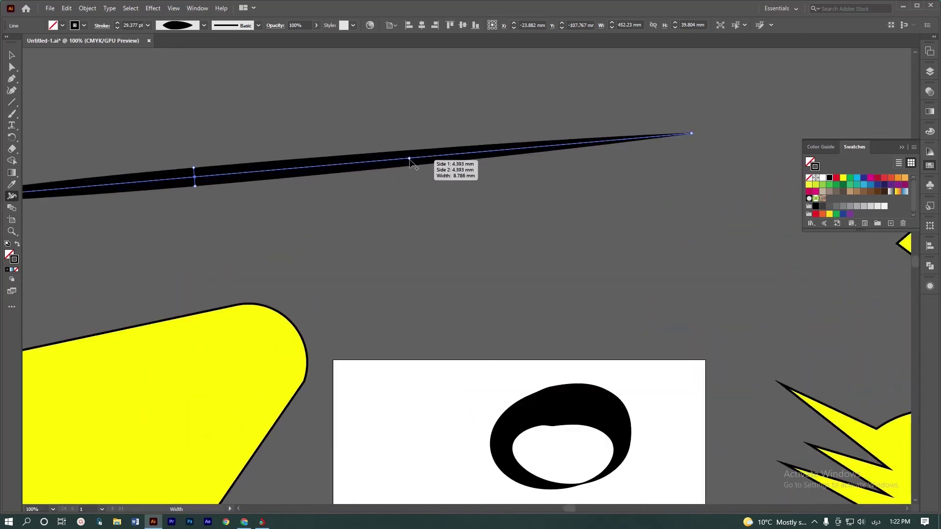
mouse_move(412, 164)
mouse_down()
mouse_move(400, 148)
mouse_move(403, 196)
mouse_move(387, 166)
mouse_up()
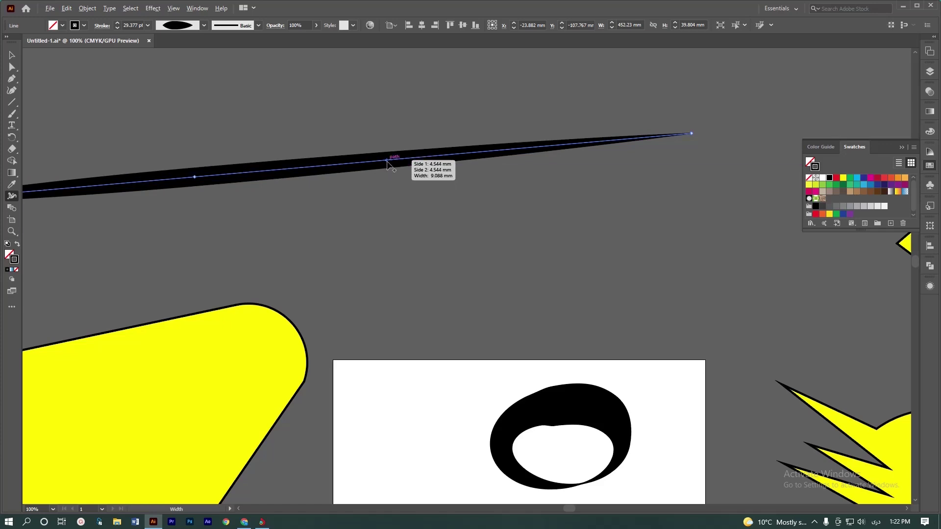
mouse_move(387, 166)
mouse_down()
mouse_move(392, 189)
mouse_move(389, 168)
mouse_up()
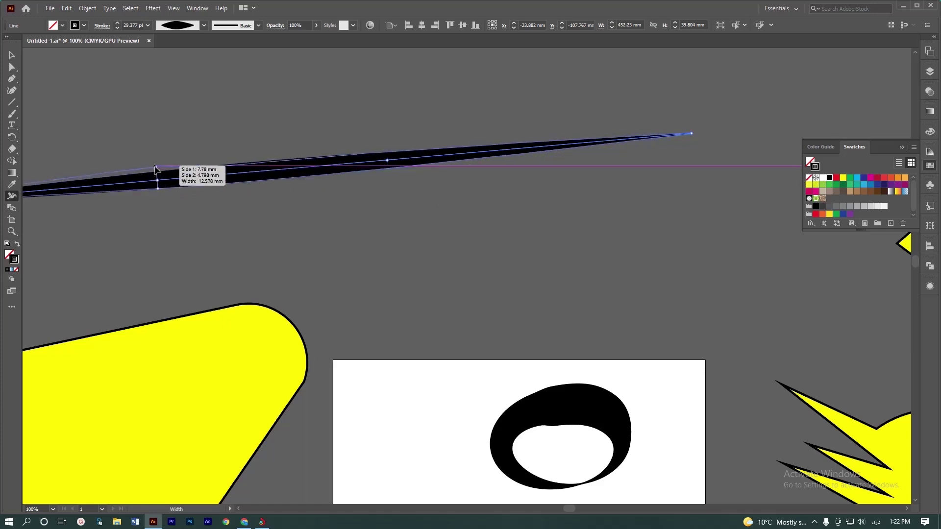
Step: Swell the line's width into upward bumps and a large spearhead near the tip
drag(157, 182, 154, 148)
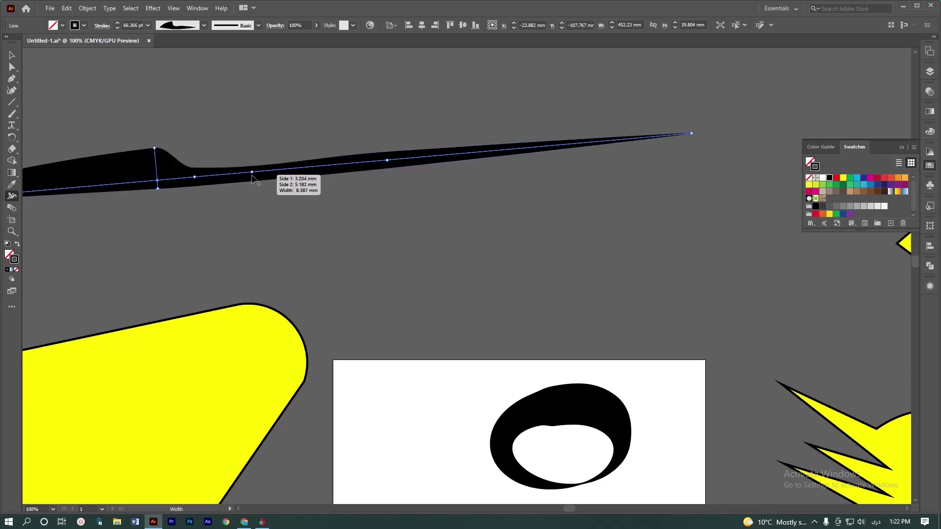
drag(255, 171, 251, 124)
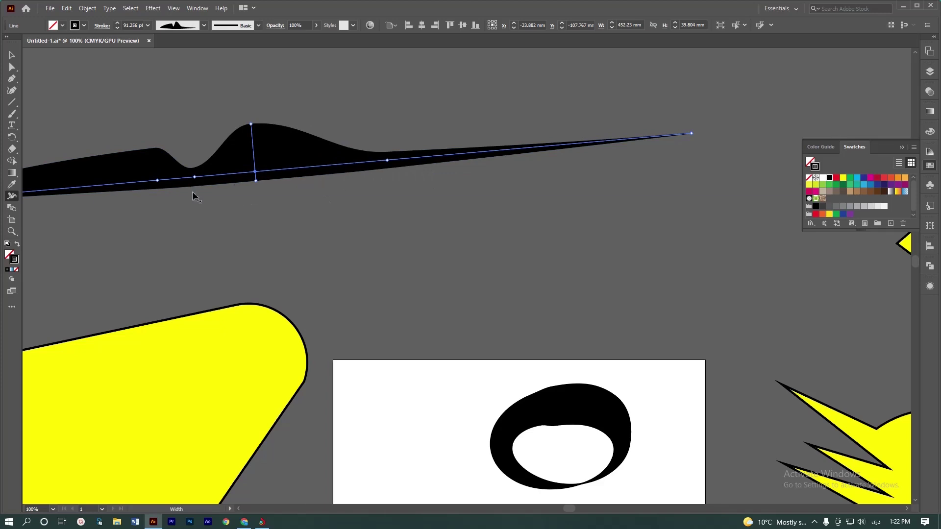
mouse_move(445, 155)
mouse_down()
mouse_move(448, 122)
mouse_move(427, 106)
mouse_move(433, 123)
mouse_move(426, 114)
mouse_move(426, 82)
mouse_up()
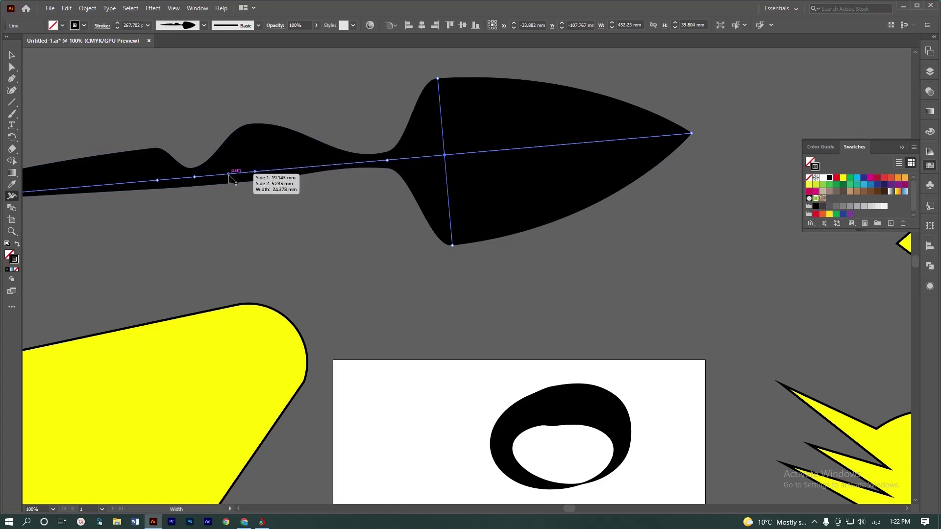
drag(229, 175, 213, 116)
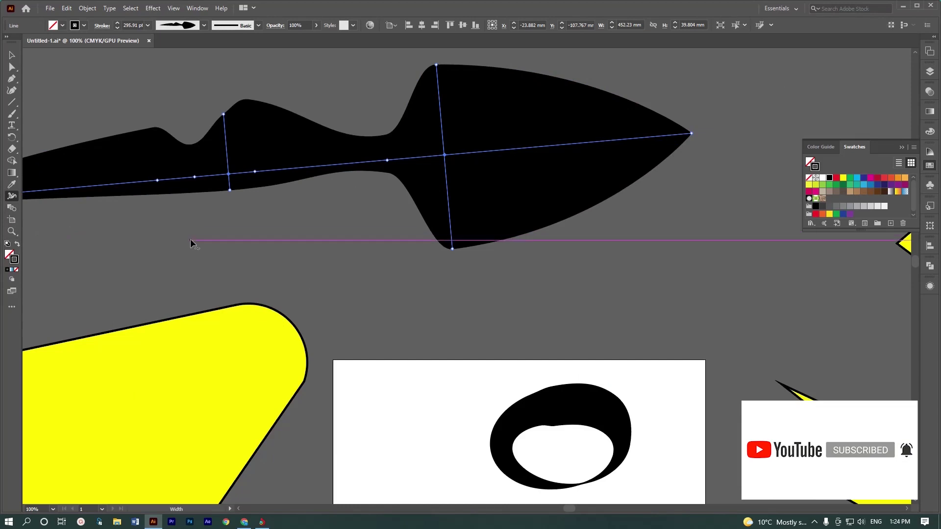
key(w)
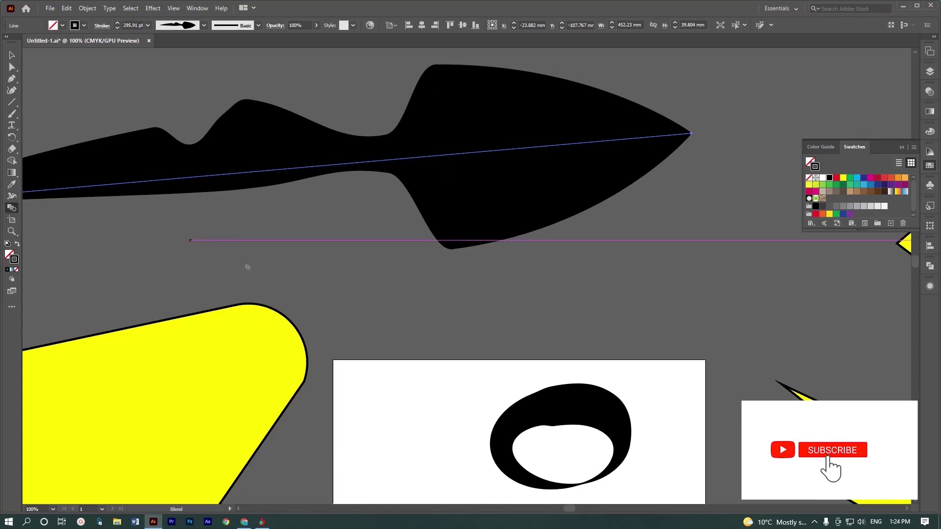
scroll(246, 266, down, 3)
scroll(246, 266, down, 2)
scroll(380, 262, up, 1)
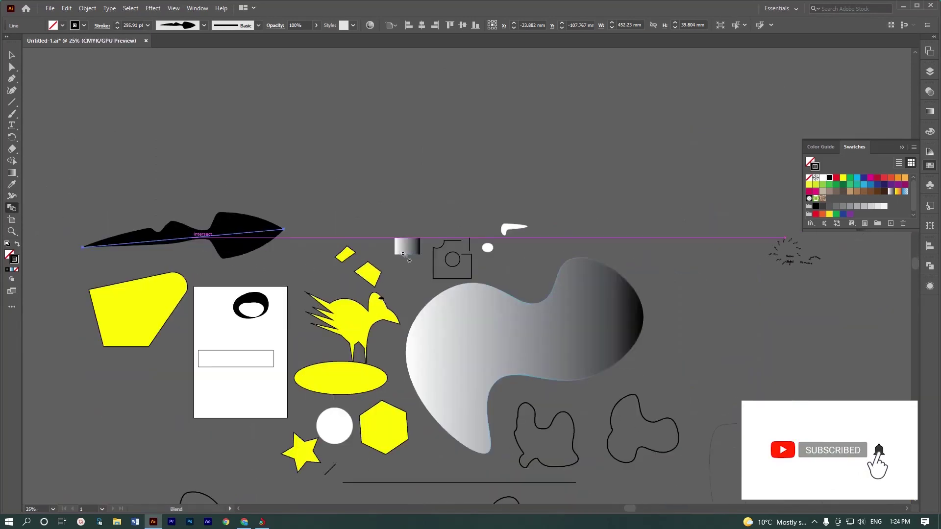
Step: Move the yellow ellipse and the small yellow diamond to the top and select both
key(v)
mouse_move(354, 384)
mouse_down()
mouse_move(318, 140)
mouse_move(288, 125)
mouse_up()
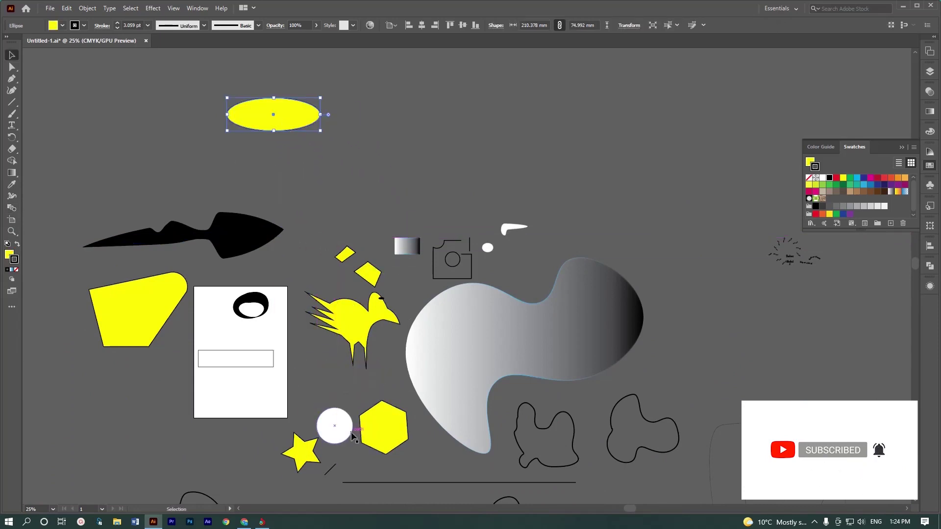
scroll(390, 355, down, 1)
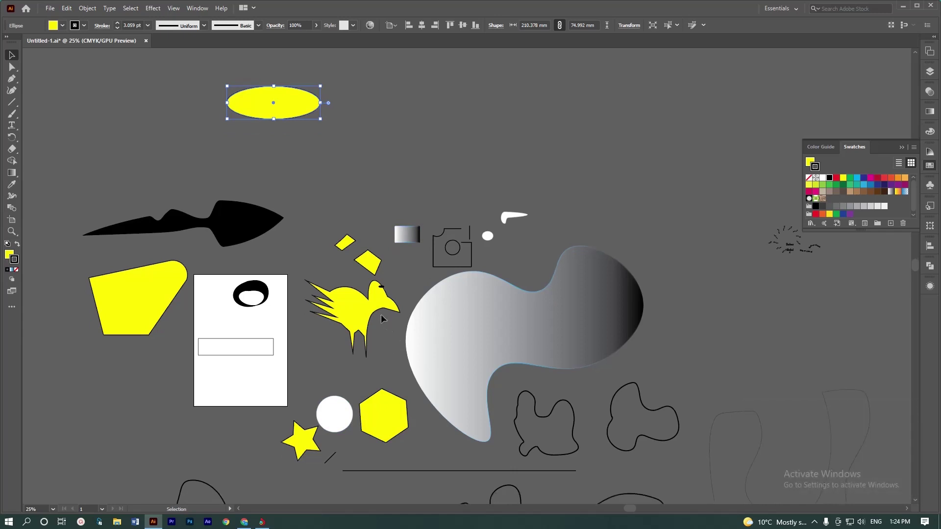
drag(369, 263, 536, 117)
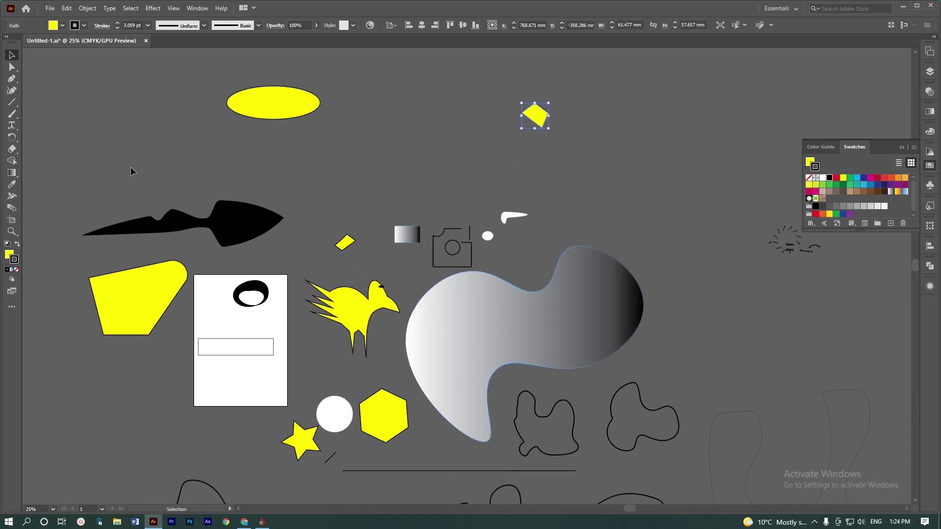
shift+click(289, 107)
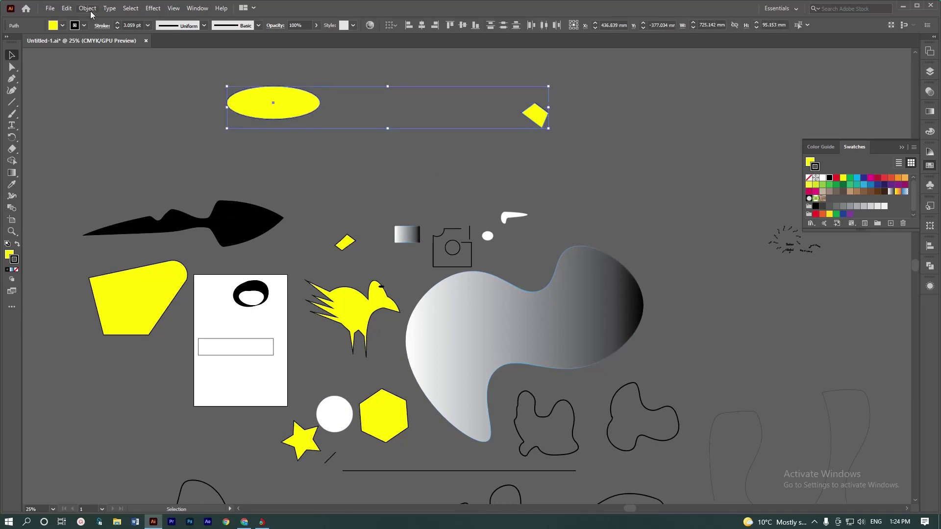
Step: Blend the ellipse into the yellow diamond with Object > Blend > Make
click(89, 8)
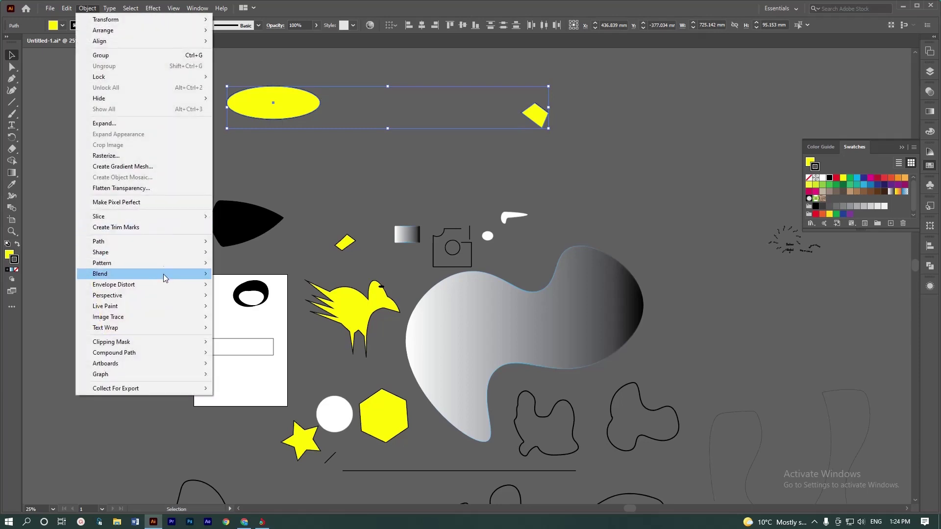
mouse_move(133, 274)
click(250, 274)
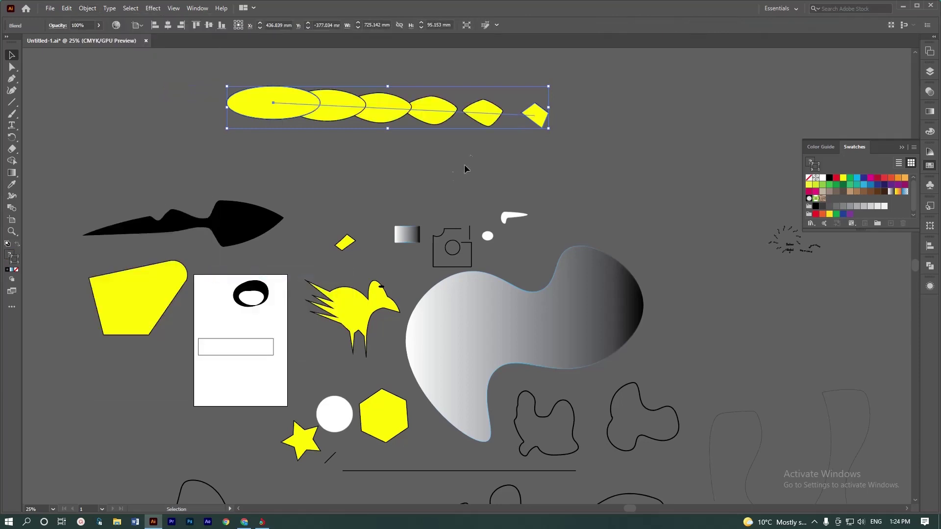
key(ctrl+plus)
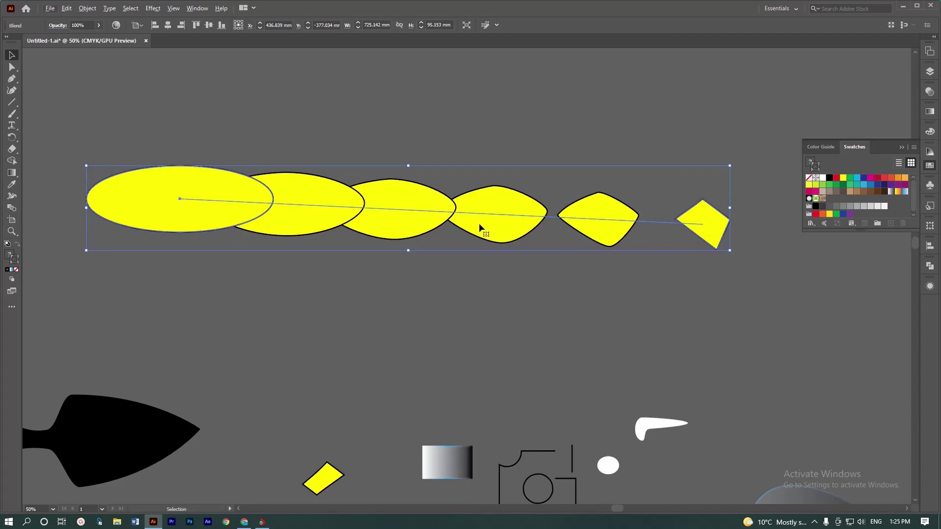
Step: Release the blend, then remake it between the ellipse and diamond
click(87, 8)
mouse_move(100, 274)
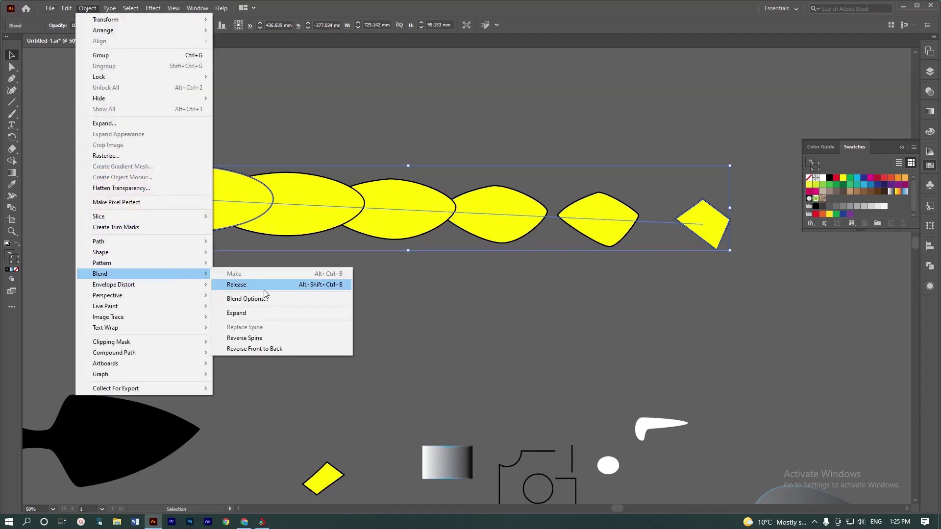
click(272, 289)
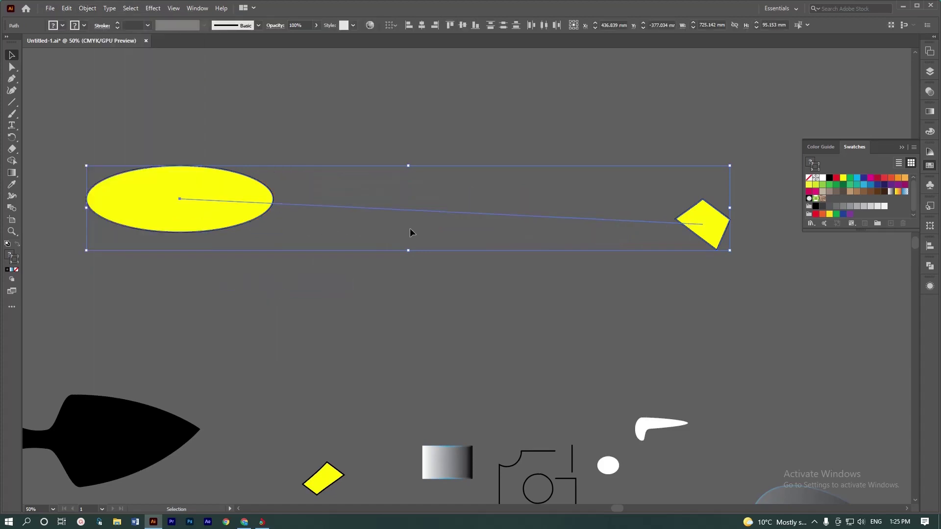
click(87, 9)
mouse_move(100, 273)
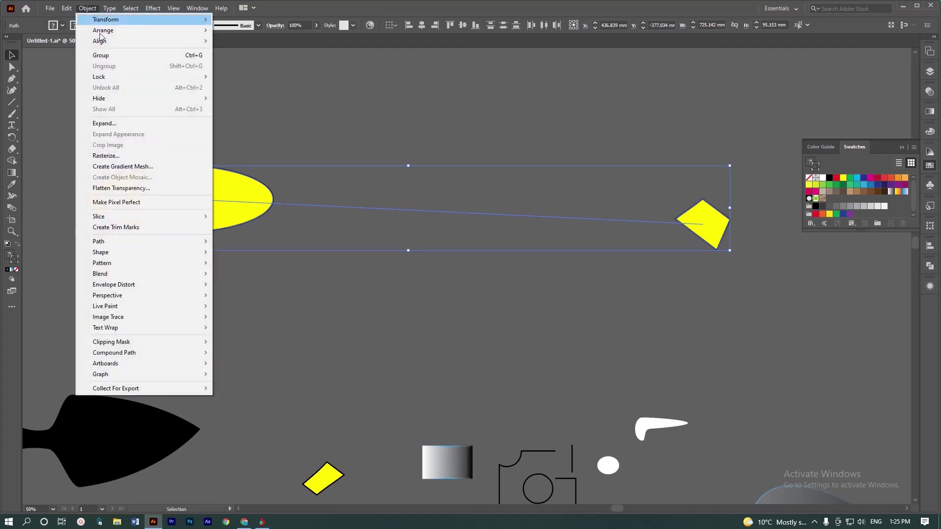
click(236, 279)
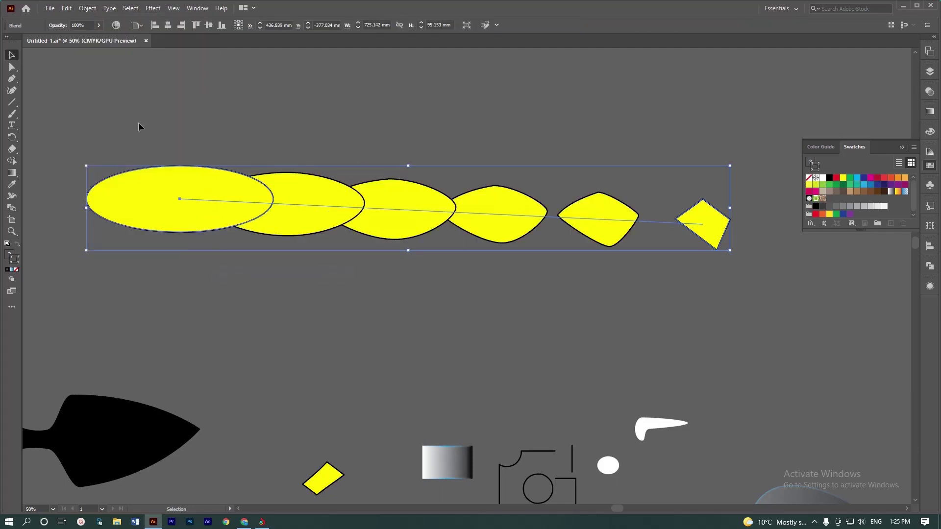
click(81, 8)
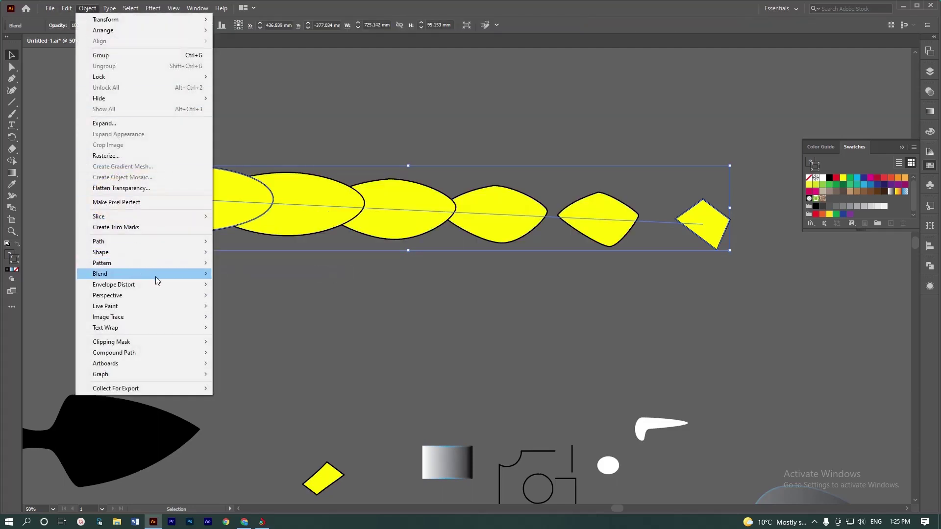
mouse_move(100, 273)
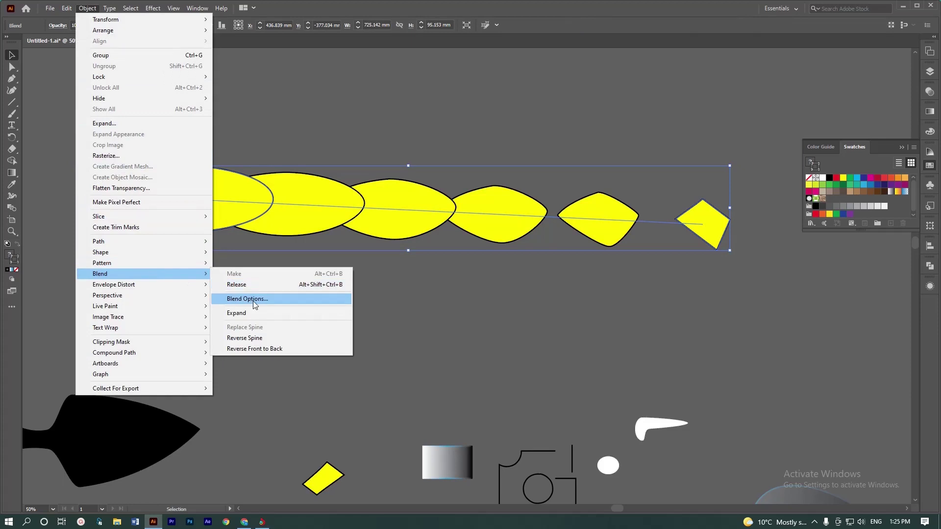
Step: In Blend Options, switch spacing to Specified Steps and raise the count to 10
click(253, 300)
drag(486, 218, 339, 269)
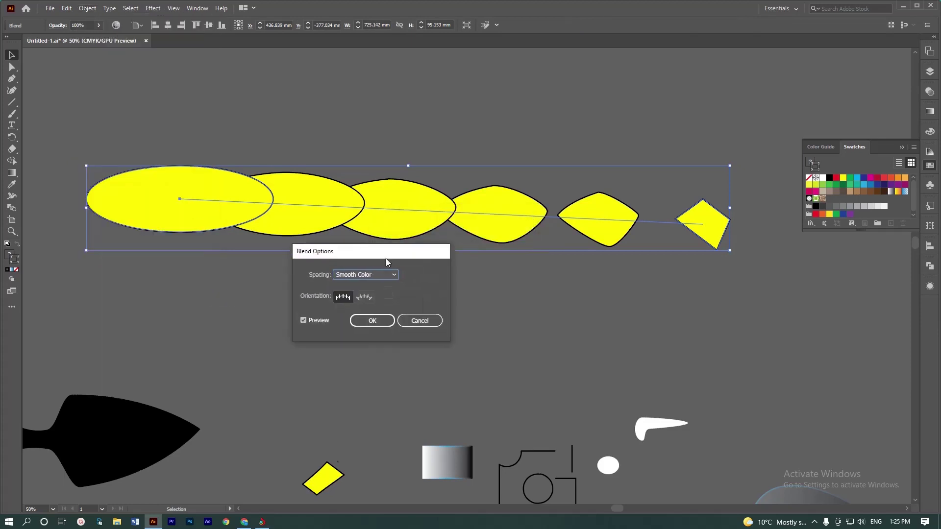
click(318, 290)
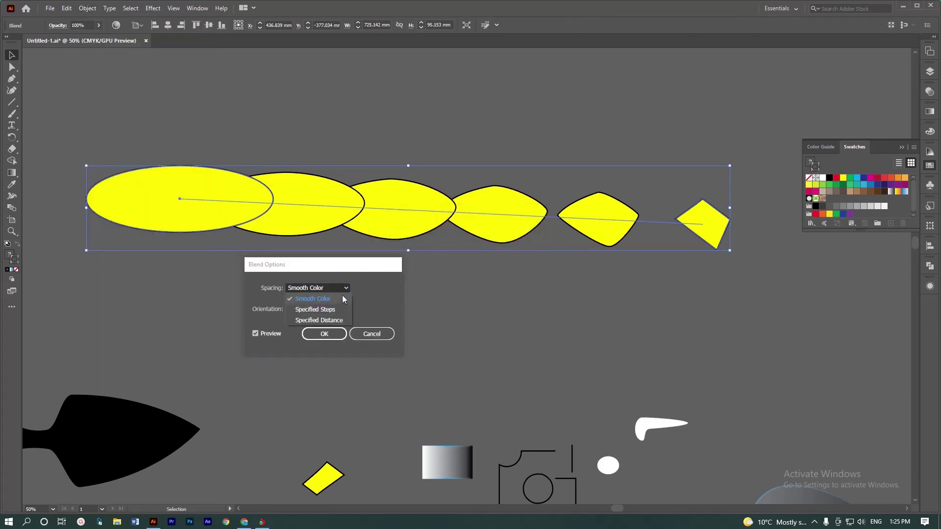
click(312, 311)
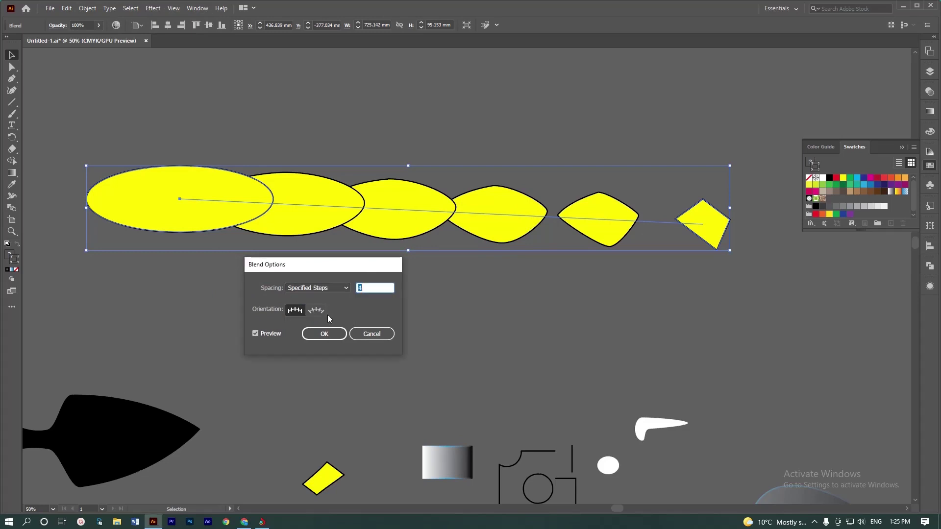
double_click(376, 289)
key(Up)
key(Up)
key(Up)
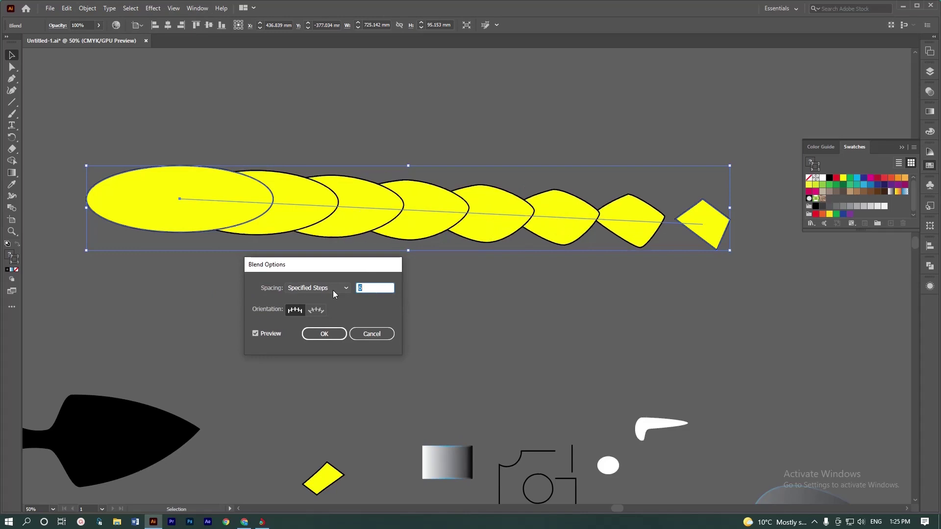
key(Up)
key(Up)
key(Up)
key(Up)
key(Up)
key(Up)
key(Up)
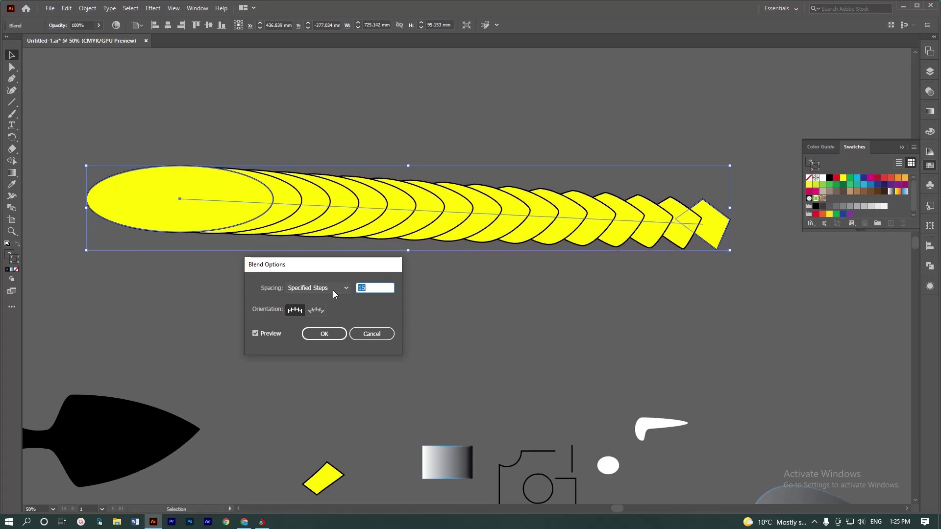
key(Up)
key(Up)
key(Up)
key(Up)
key(Up)
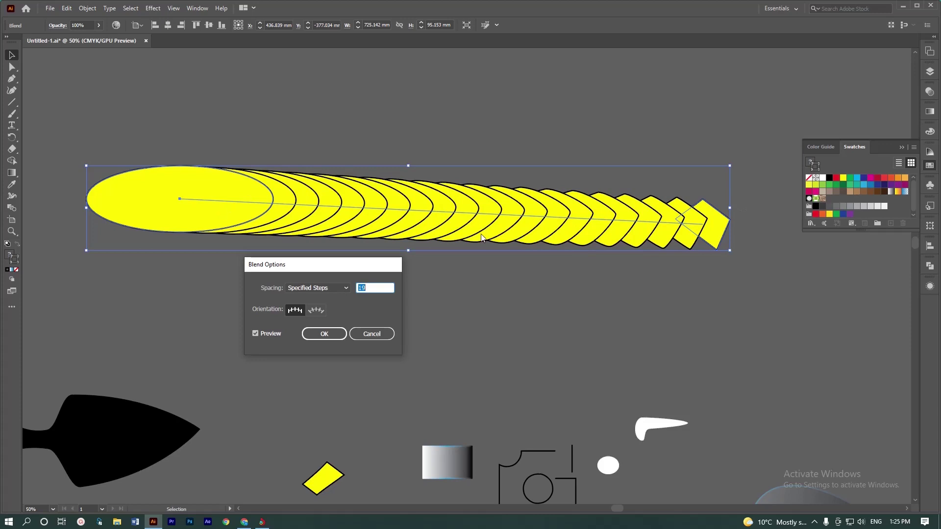
Step: Try Specified Distance spacing, then set Spacing back to Smooth Color and confirm
click(333, 290)
click(343, 321)
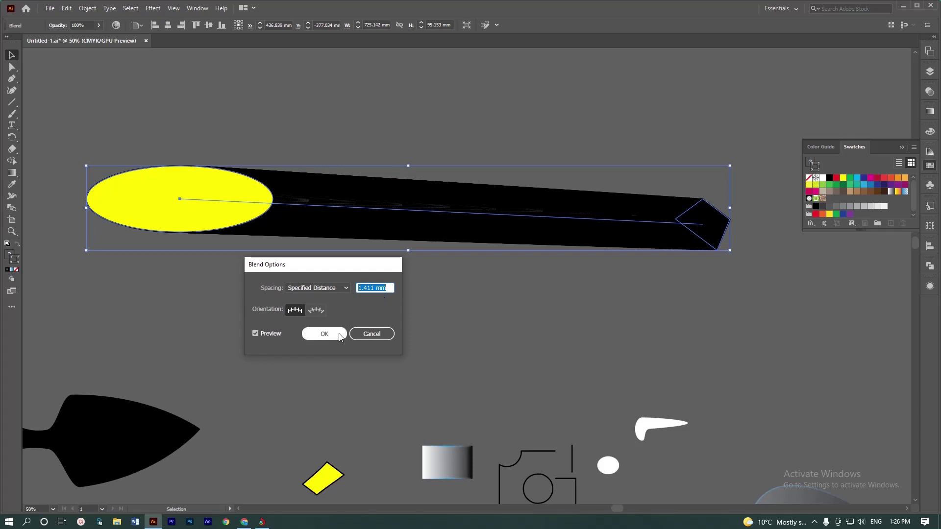
click(326, 287)
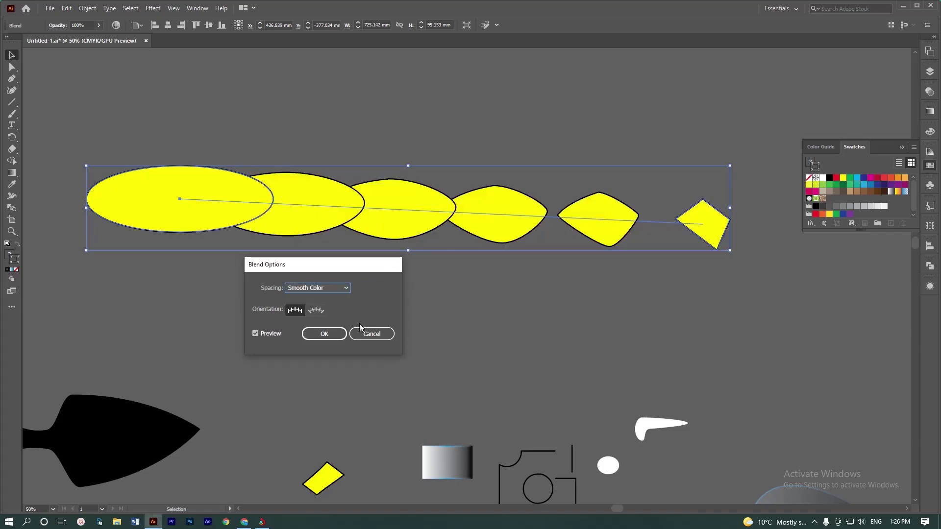
click(324, 334)
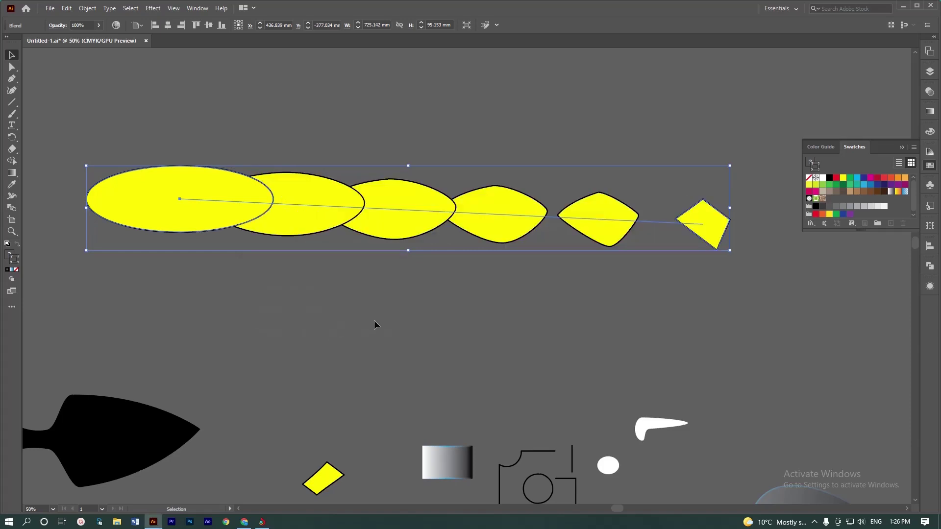
Step: Undo the blend, leaving just the yellow ellipse and diamond, and clear the selection
key(ctrl+minus)
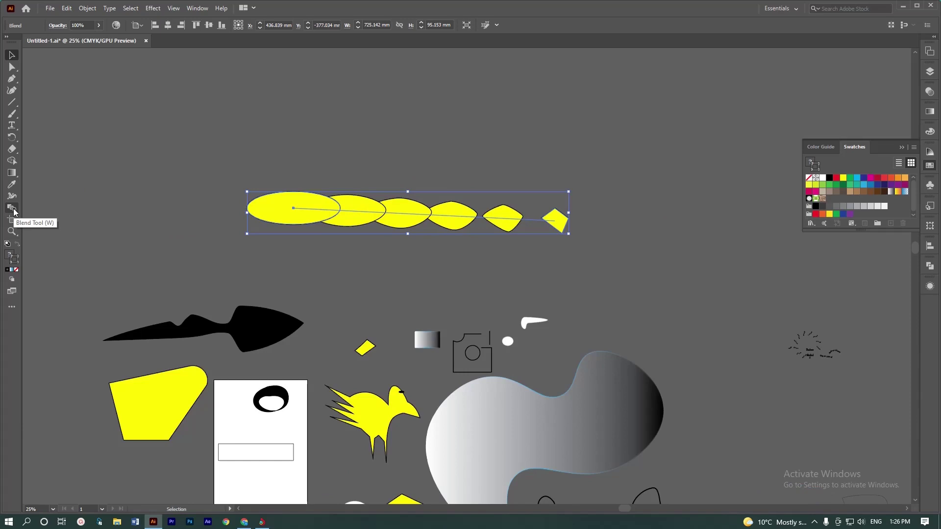
scroll(356, 225, down, 1)
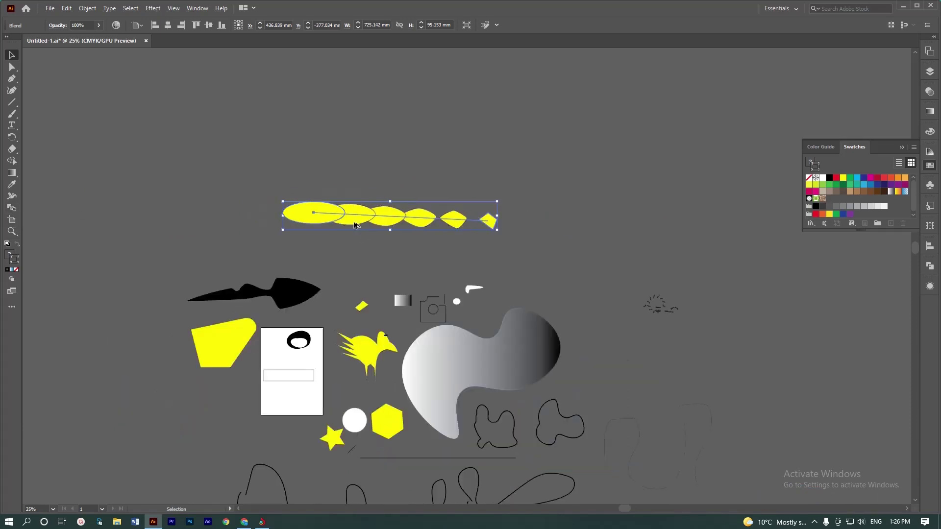
drag(366, 213, 373, 219)
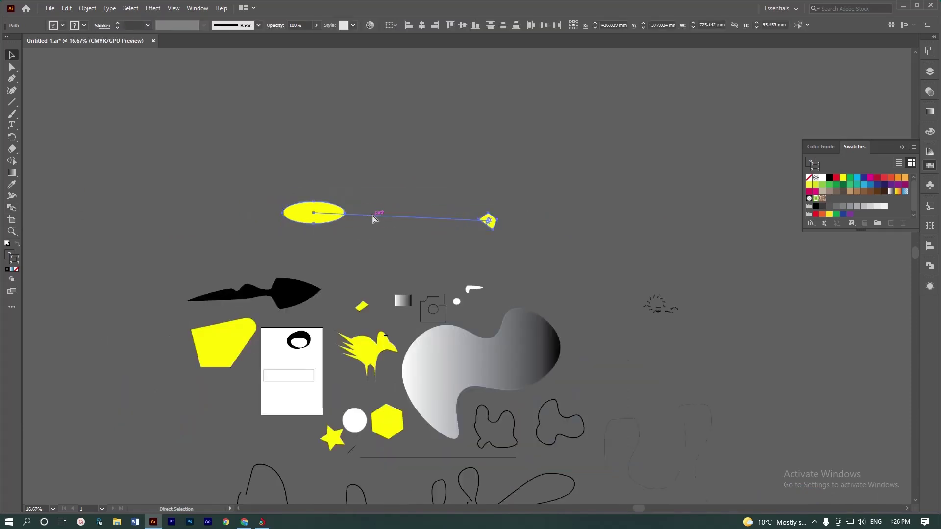
key(ctrl+z)
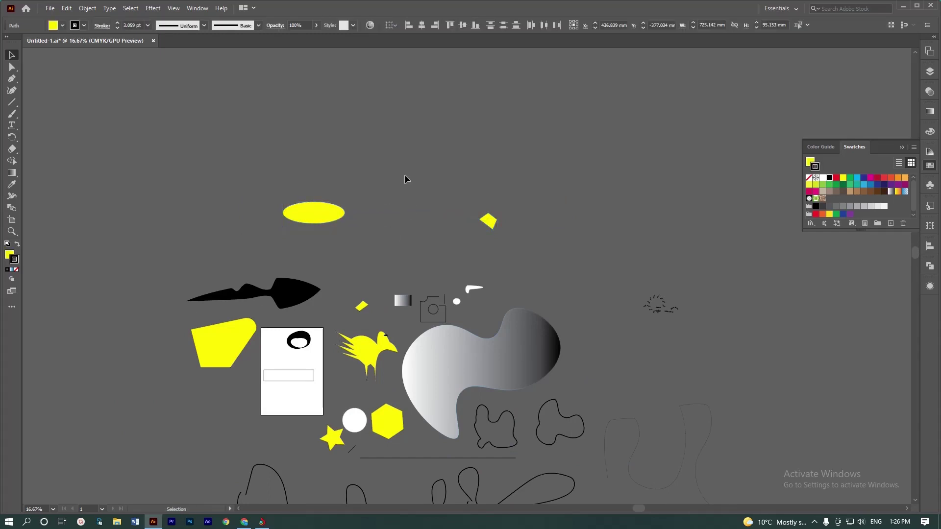
click(404, 180)
Step: Blend the yellow ellipse into the diamond with the Blend Tool, giving four intermediate steps
click(11, 210)
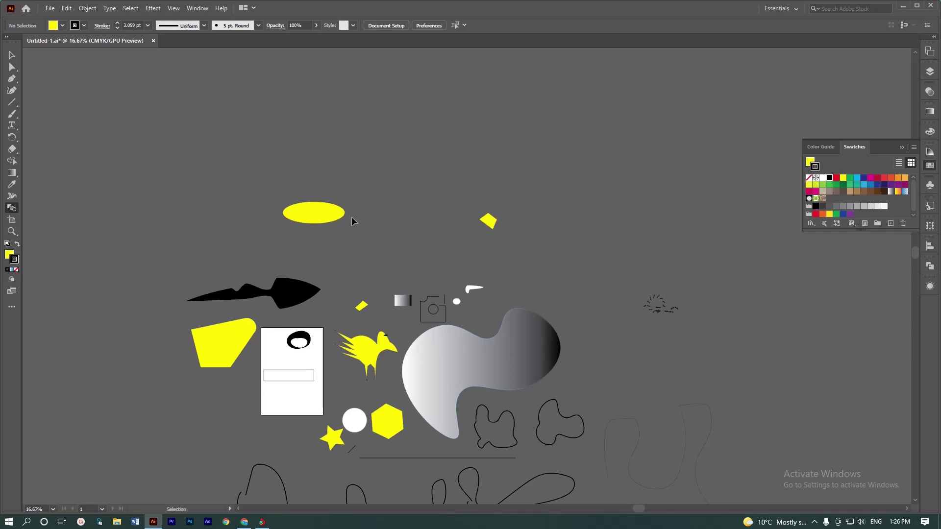
click(313, 222)
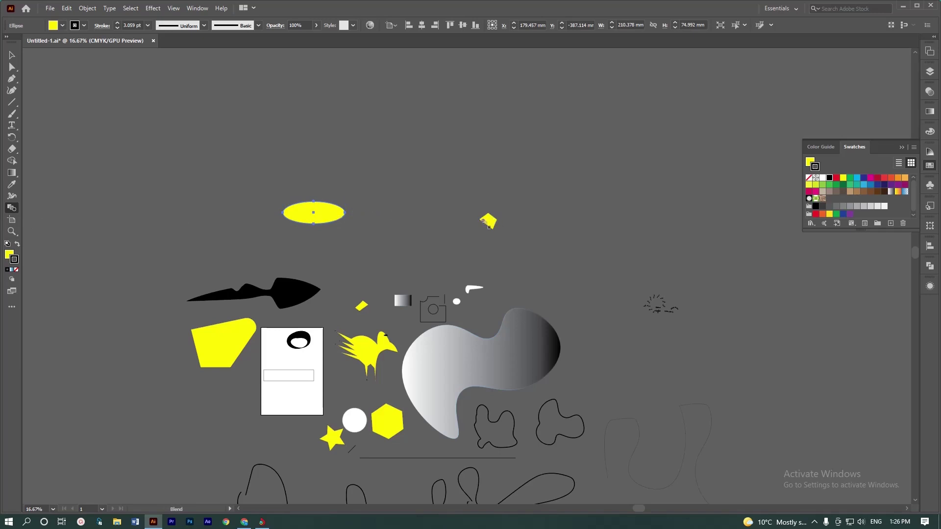
click(324, 212)
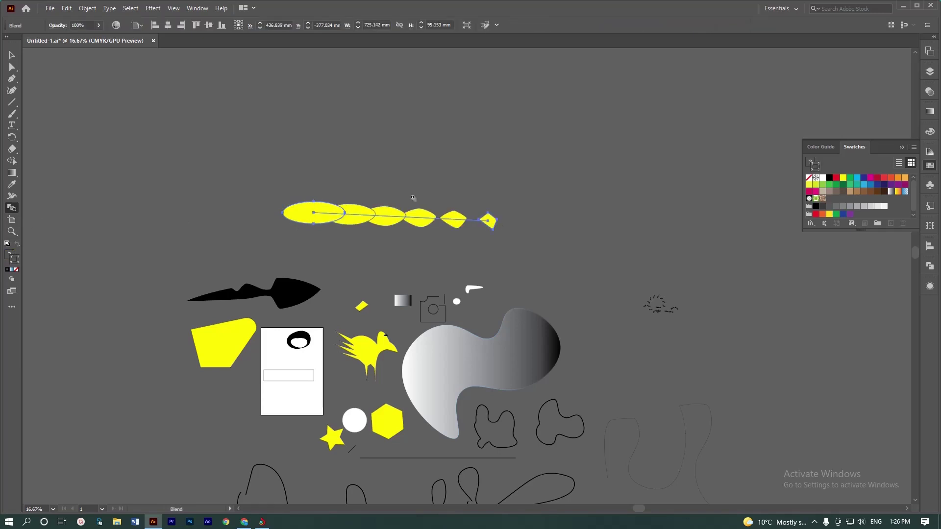
scroll(413, 198, up, 3)
scroll(432, 171, down, 2)
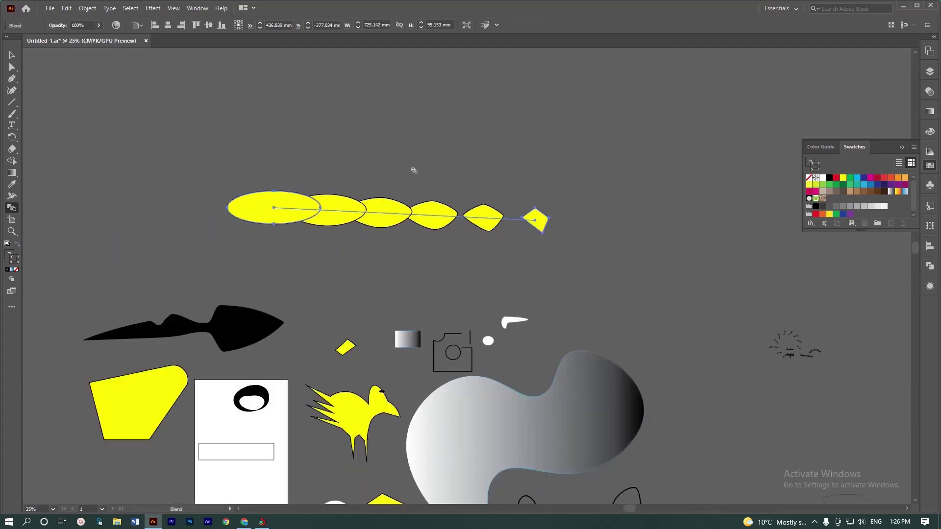
click(11, 210)
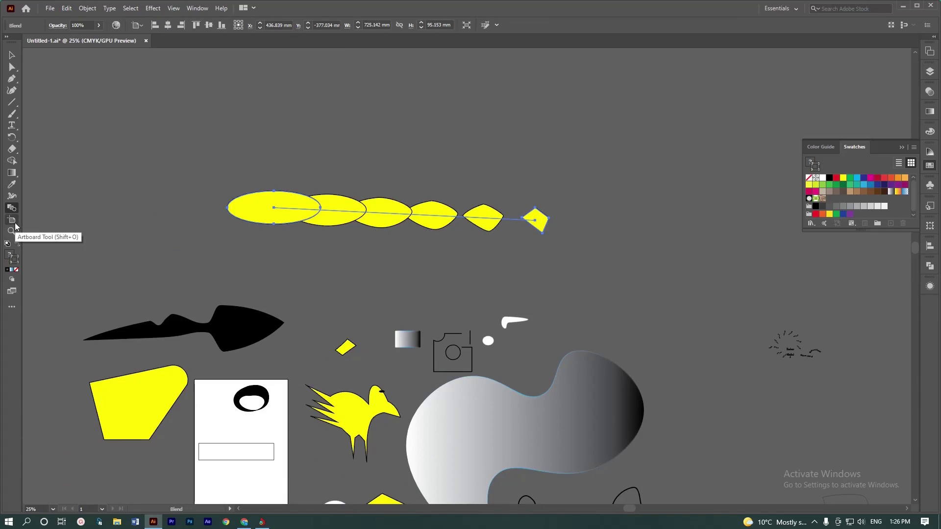
scroll(241, 242, down, 2)
scroll(223, 228, up, 1)
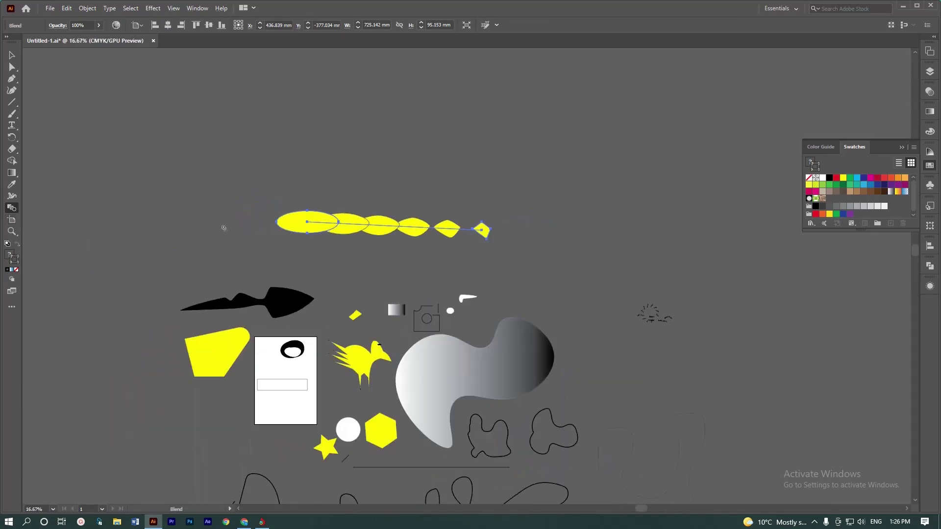
Step: Draw a small and a larger new artboard to the left of the artwork
click(12, 220)
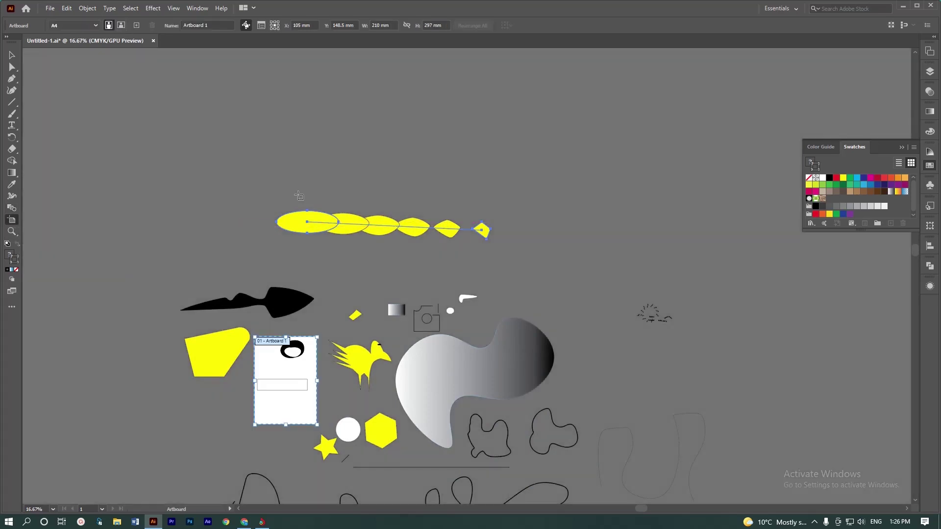
scroll(274, 276, down, 1)
scroll(524, 343, up, 1)
scroll(443, 328, up, 1)
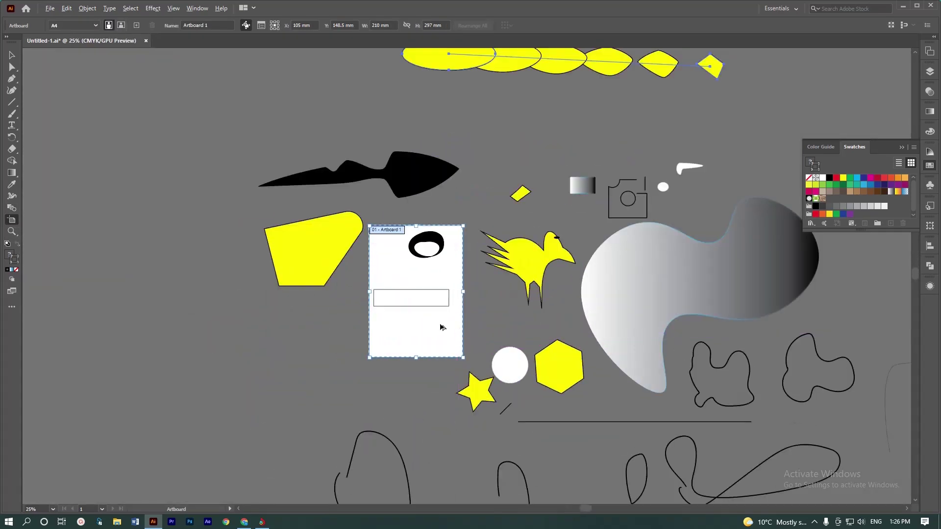
scroll(235, 270, down, 1)
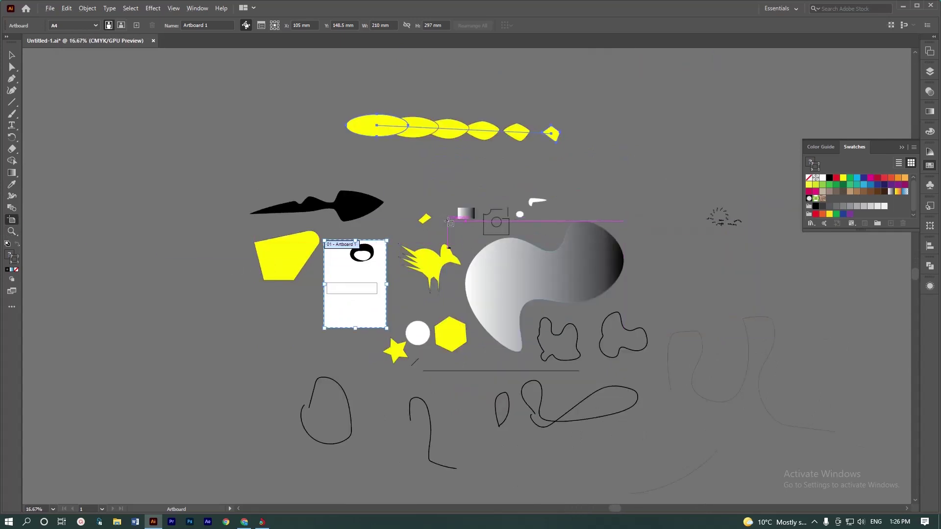
scroll(587, 216, down, 2)
drag(335, 197, 365, 250)
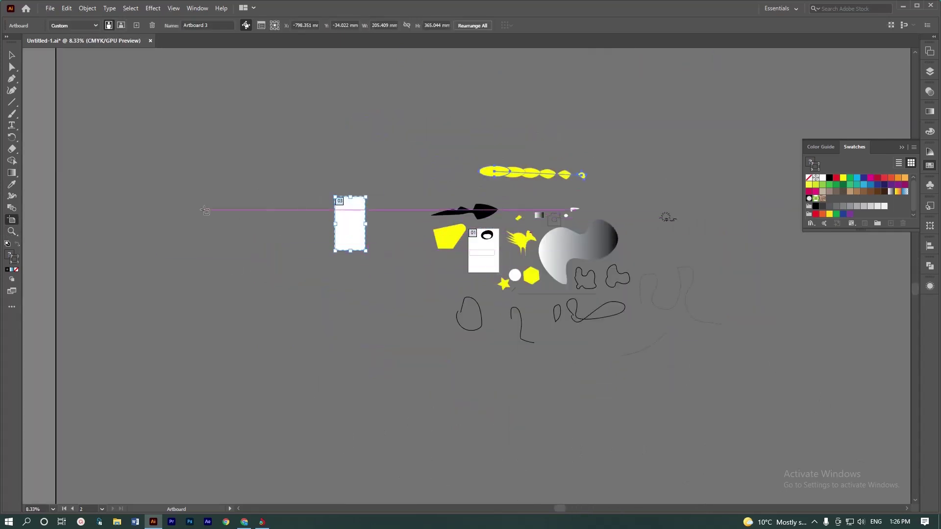
drag(205, 209, 284, 311)
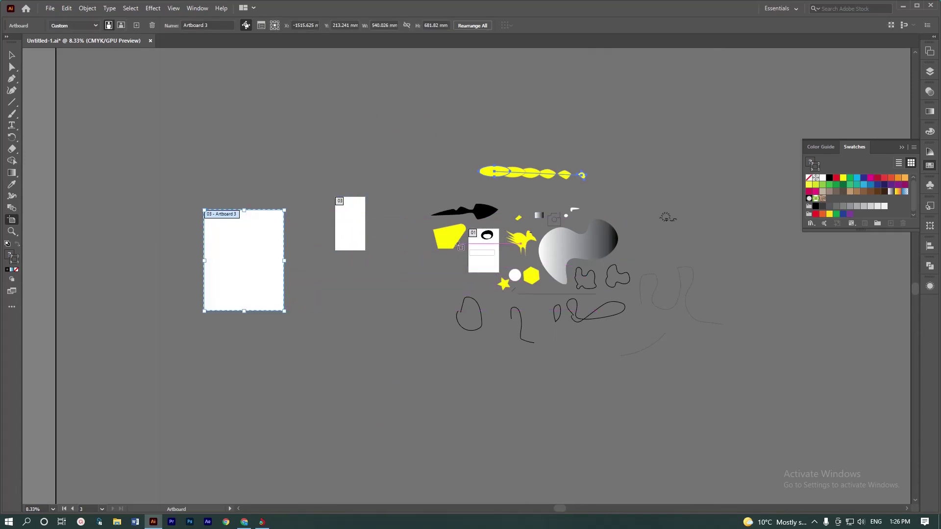
scroll(469, 249, up, 2)
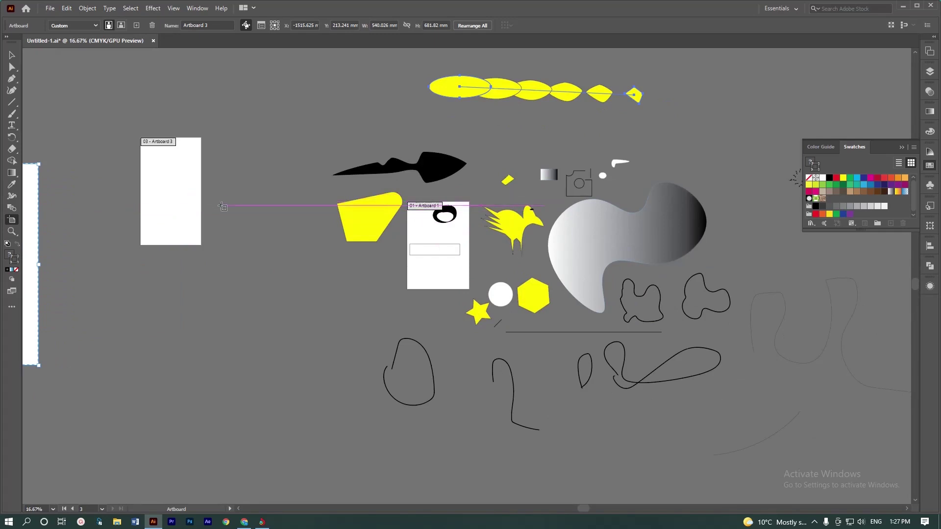
drag(215, 268, 414, 271)
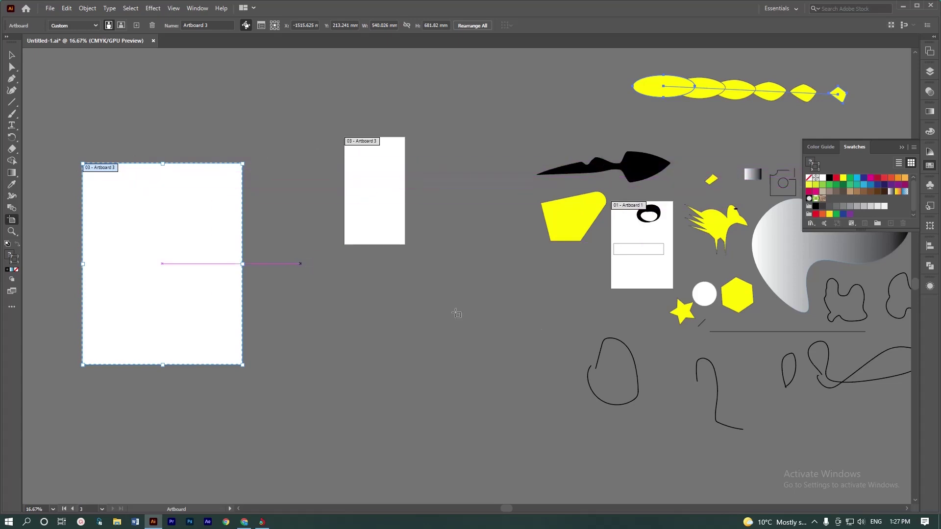
Step: Draw a wide new artboard below the others and zoom out to see all artboards
drag(300, 261, 529, 343)
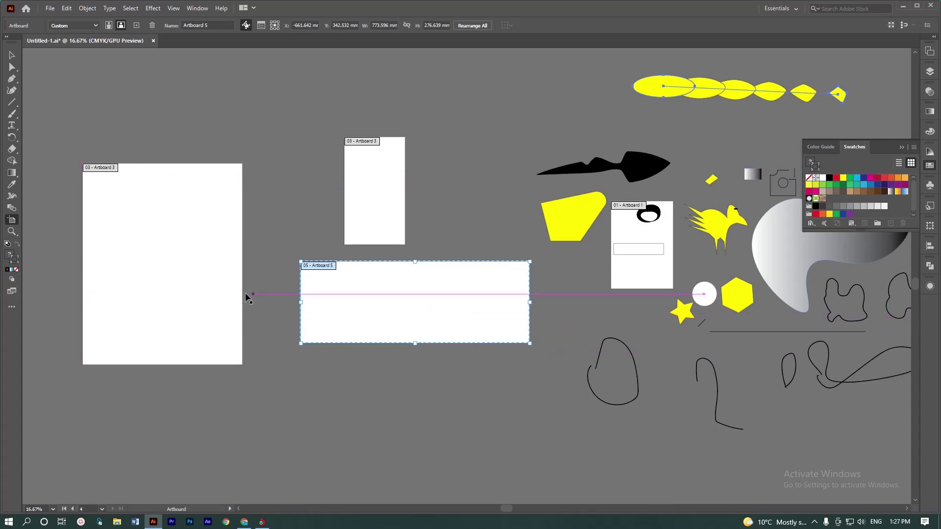
key(ctrl+minus)
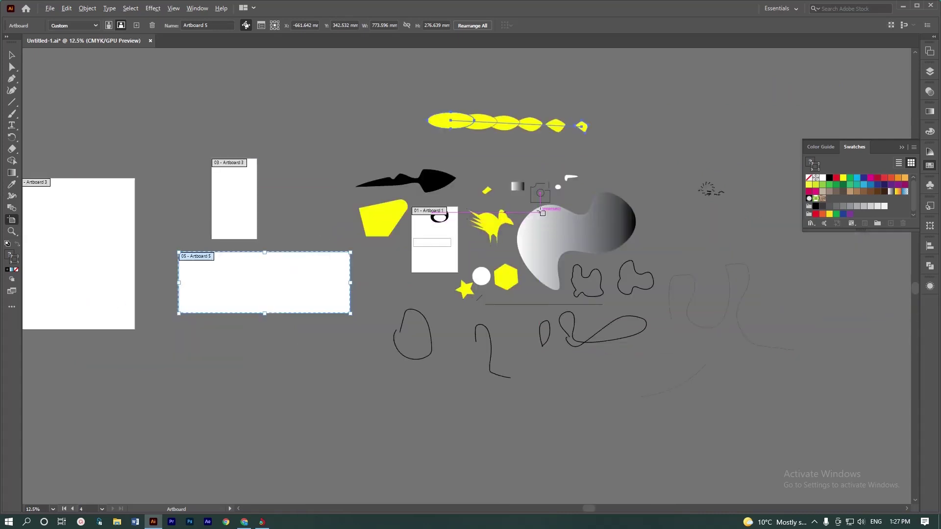
scroll(515, 210, up, 1)
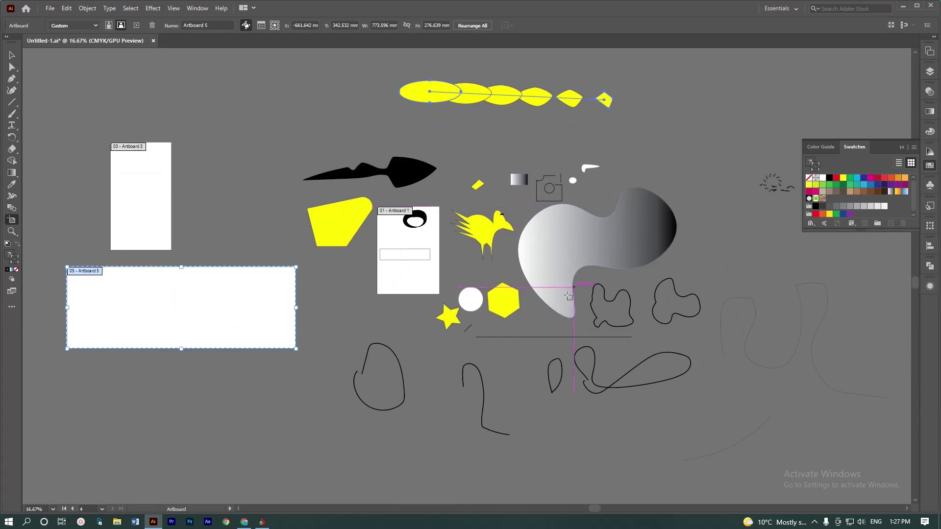
scroll(507, 301, up, 1)
scroll(509, 299, up, 1)
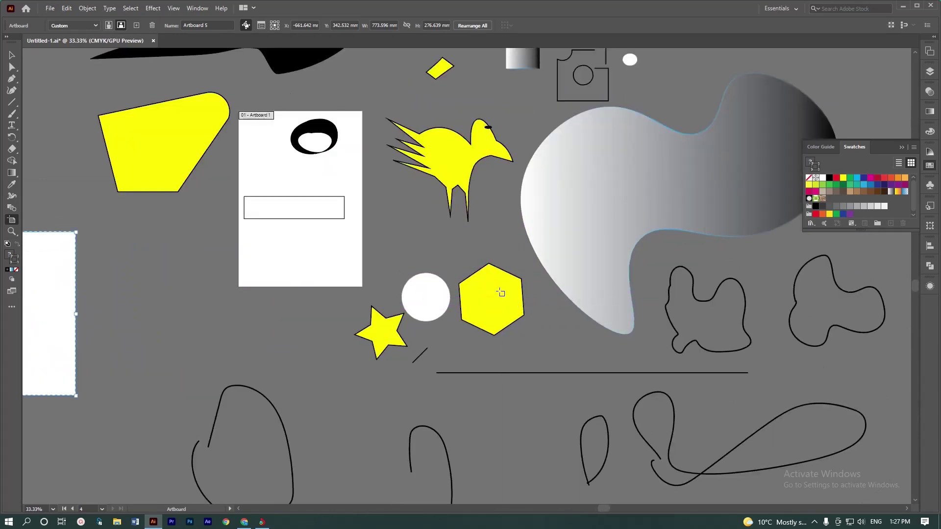
scroll(496, 303, up, 1)
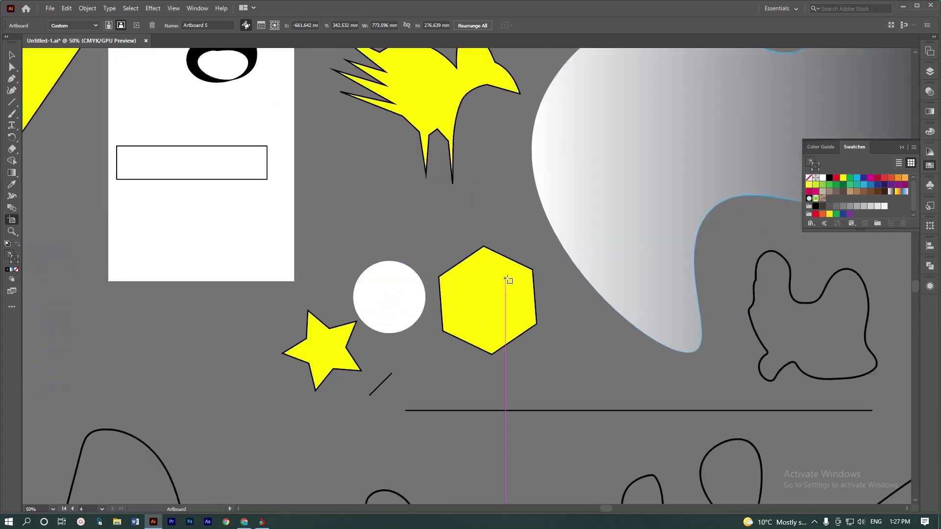
scroll(508, 279, down, 1)
scroll(515, 280, down, 1)
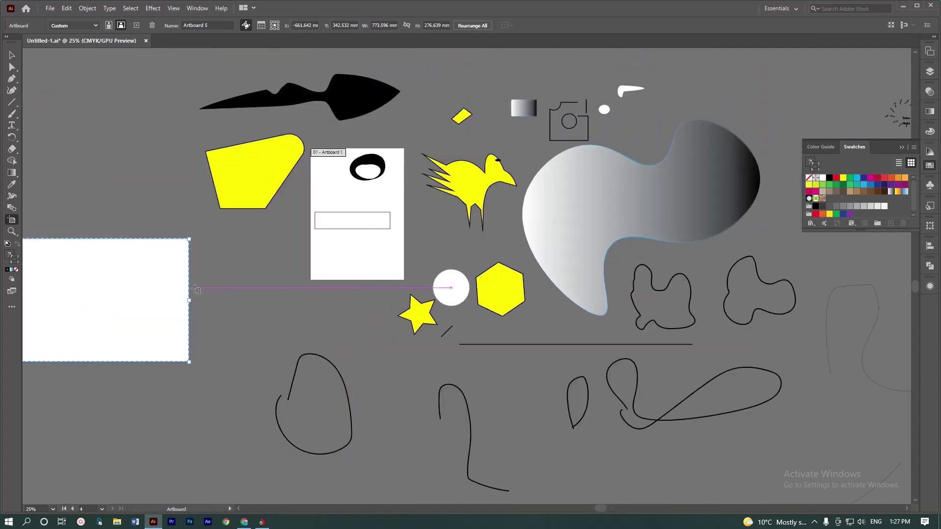
scroll(289, 277, down, 1)
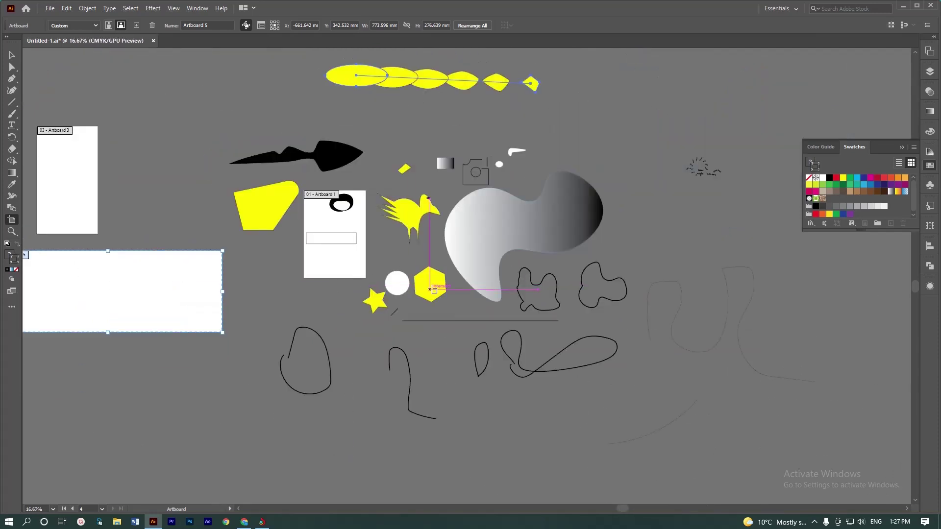
scroll(430, 281, up, 3)
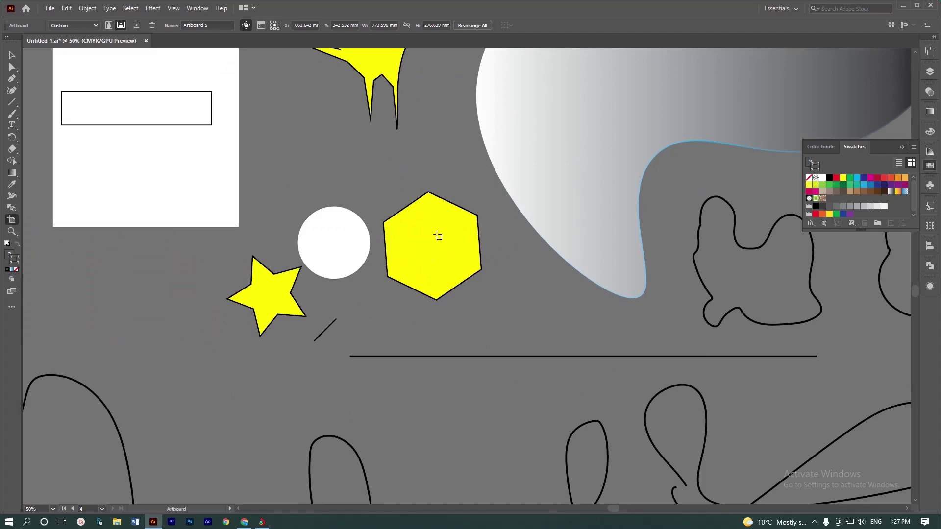
Step: Create an artboard fitted tightly around the yellow hexagon
click(438, 237)
scroll(455, 236, down, 3)
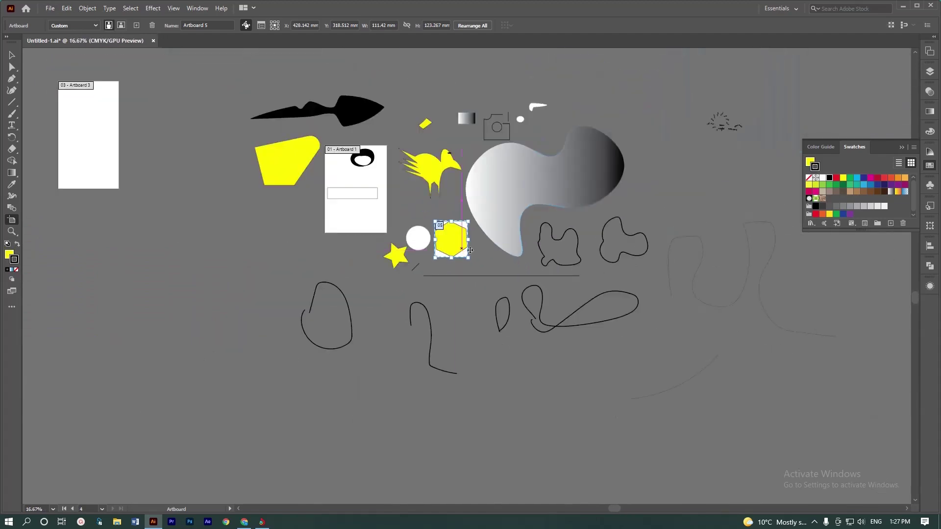
scroll(452, 237, up, 2)
scroll(453, 237, up, 1)
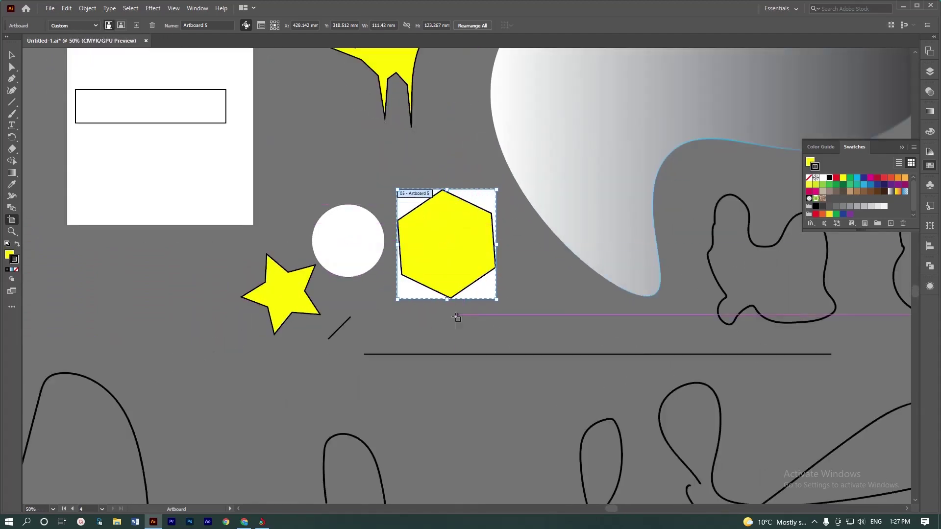
scroll(457, 319, down, 4)
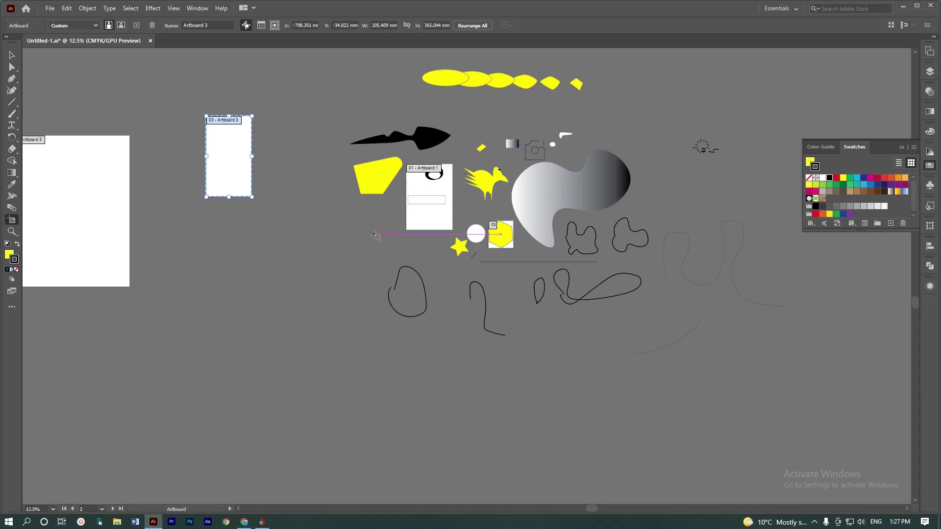
scroll(492, 179, up, 2)
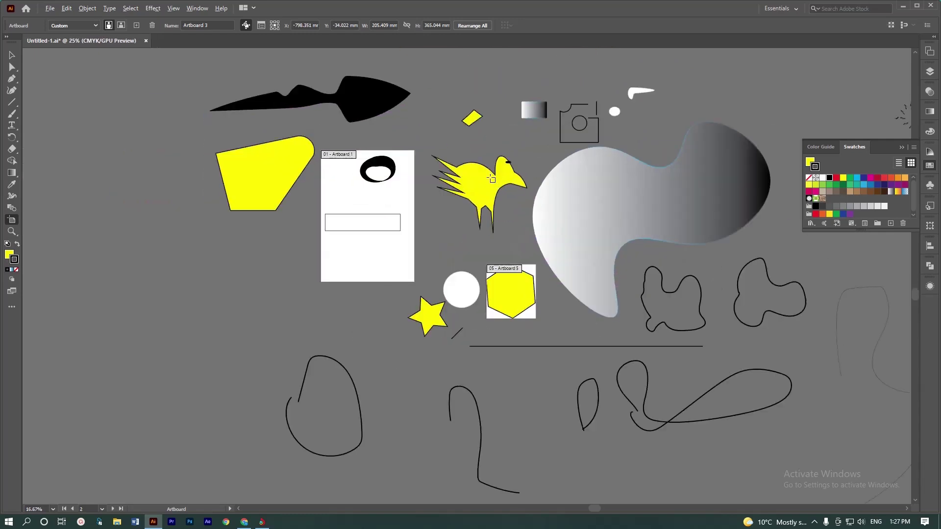
Step: Fit Artboard 3 around the yellow bird, about 226.137 × 175.87 mm
click(488, 179)
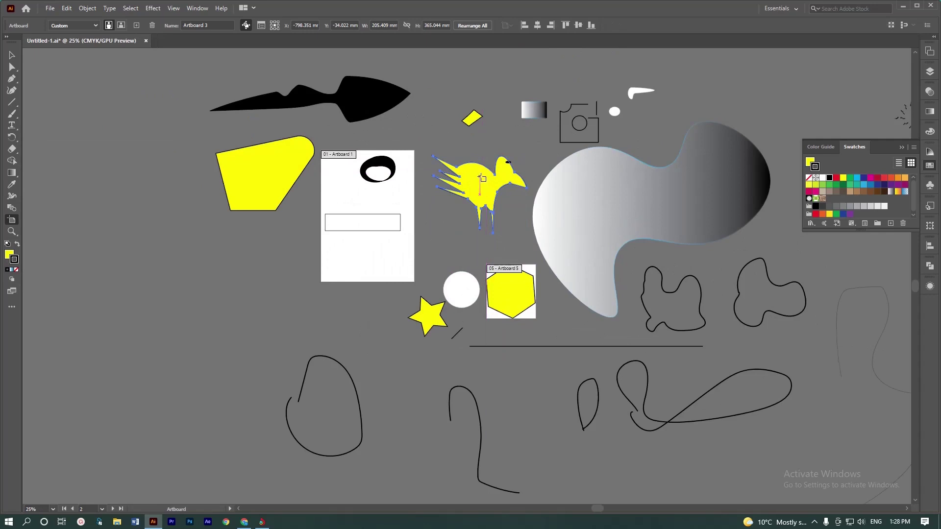
scroll(500, 205, down, 2)
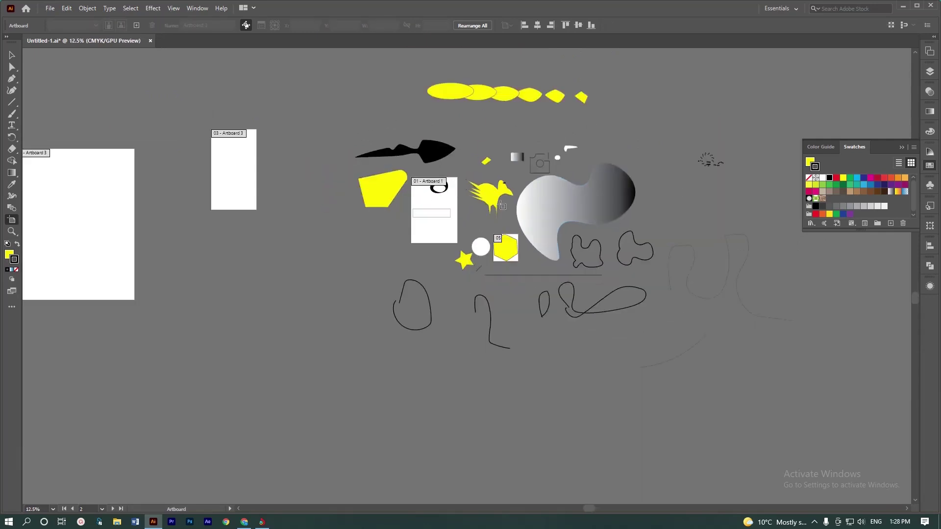
scroll(501, 204, up, 1)
click(165, 141)
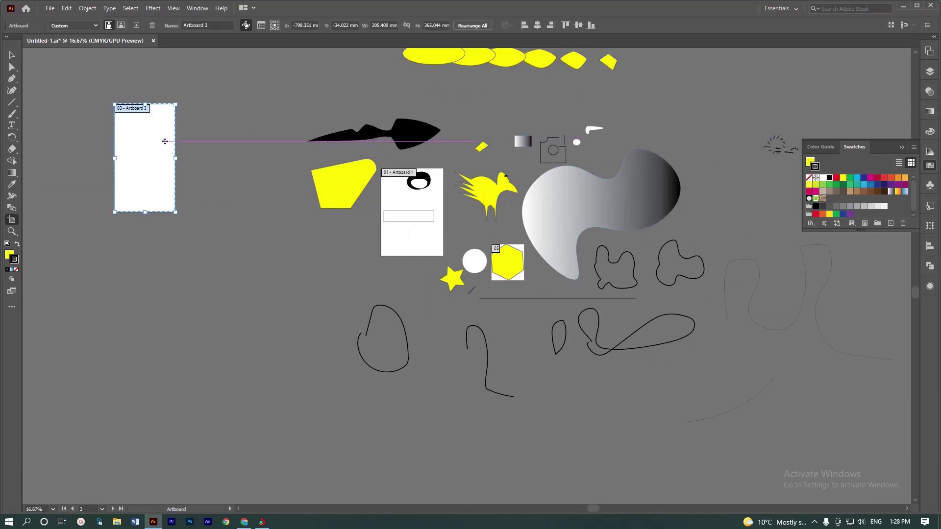
click(491, 192)
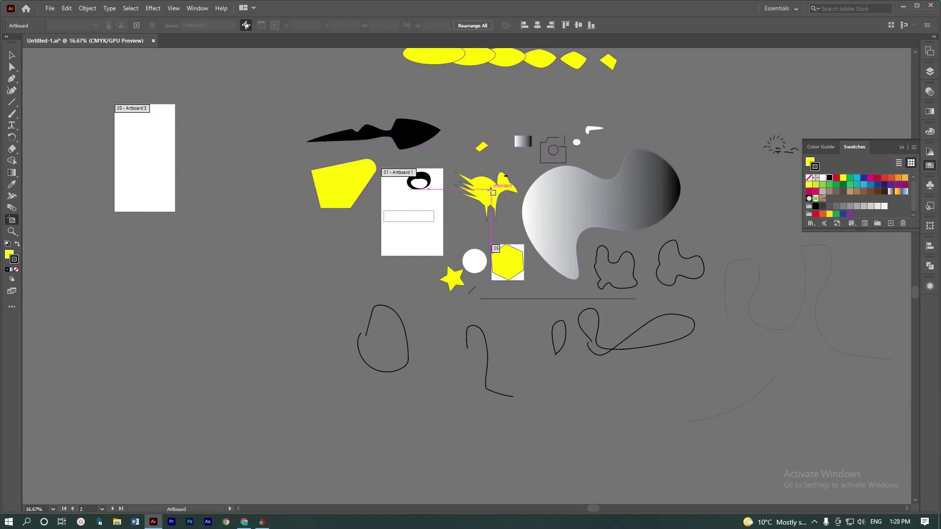
click(492, 191)
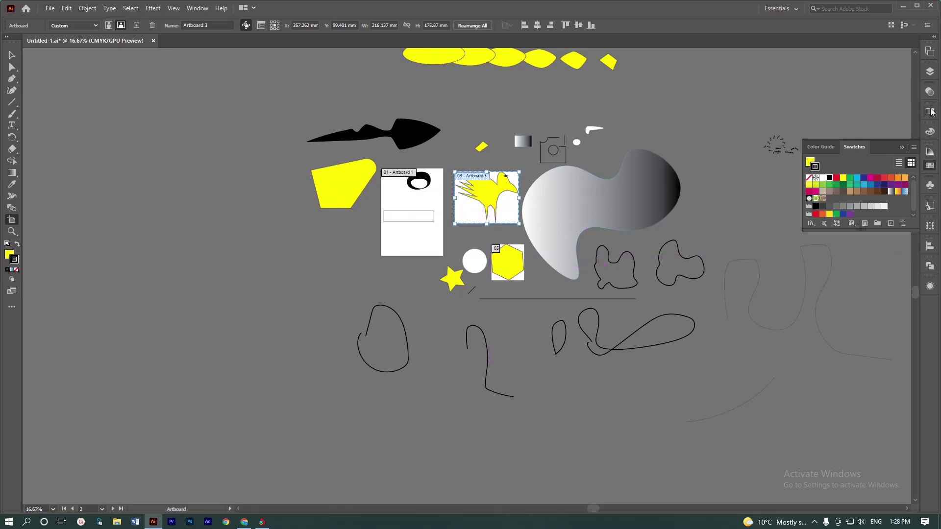
Step: Add Artboard 8 from the Artboards panel and open Rearrange All Artboards, showing 7.056 mm spacing
click(931, 56)
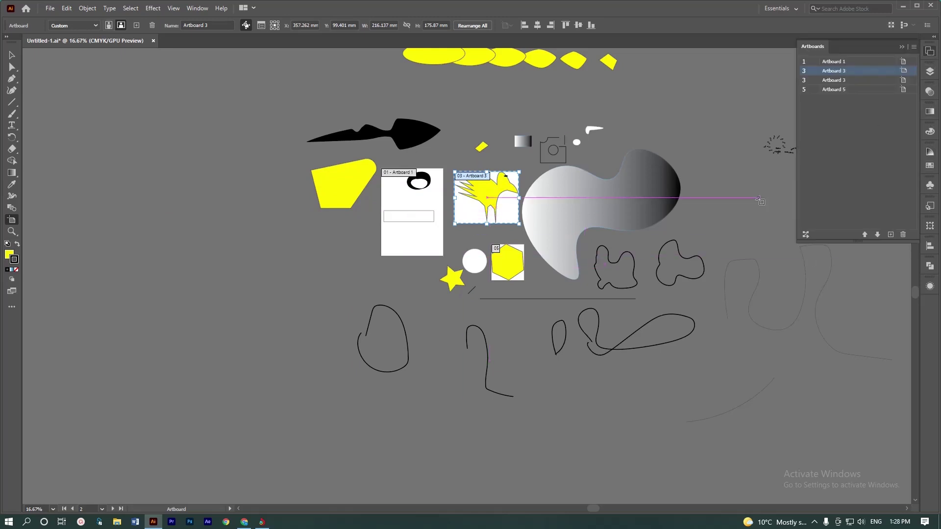
click(197, 9)
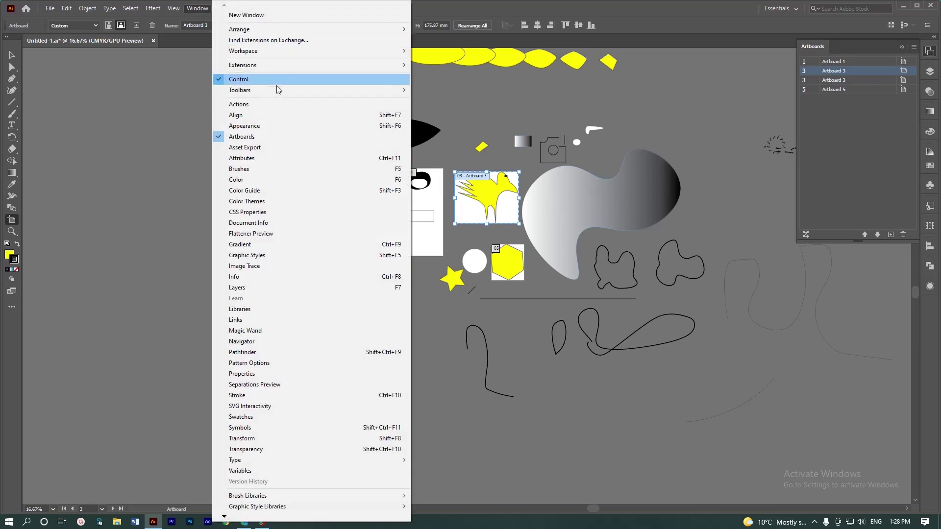
click(874, 110)
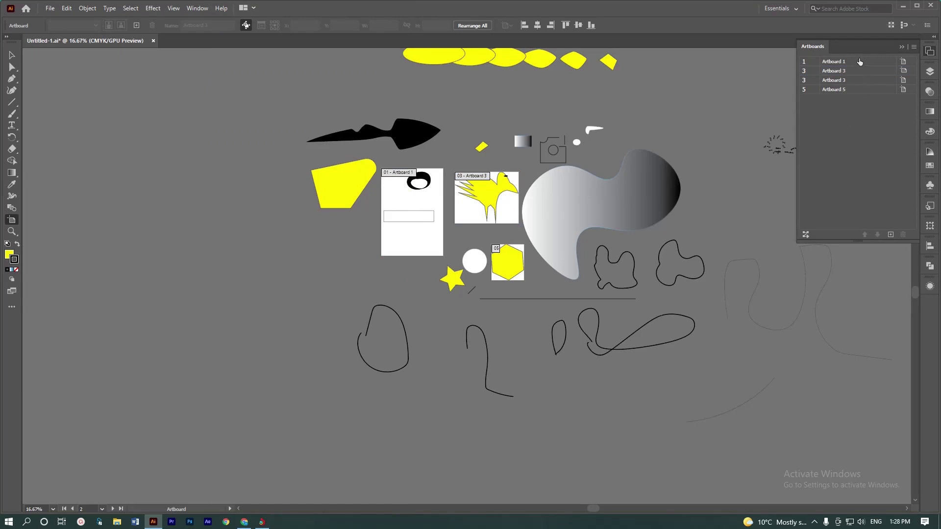
click(891, 234)
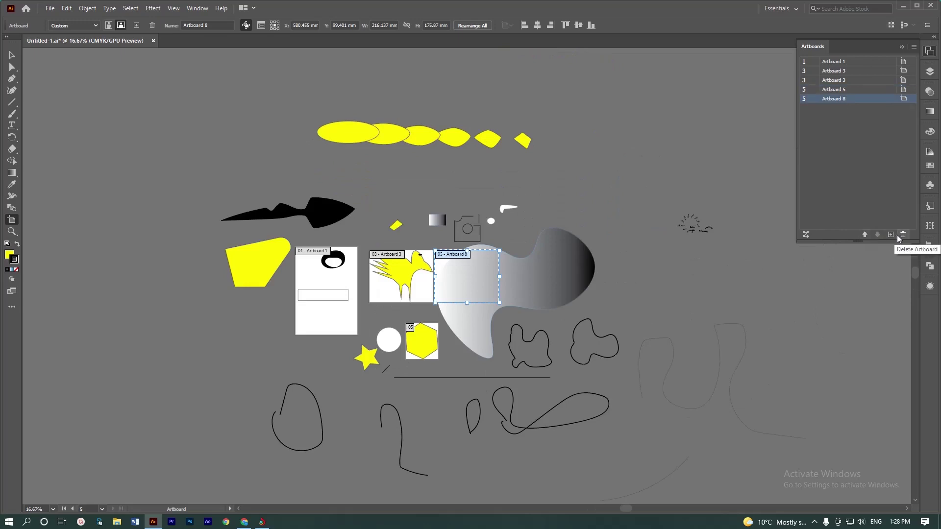
click(806, 235)
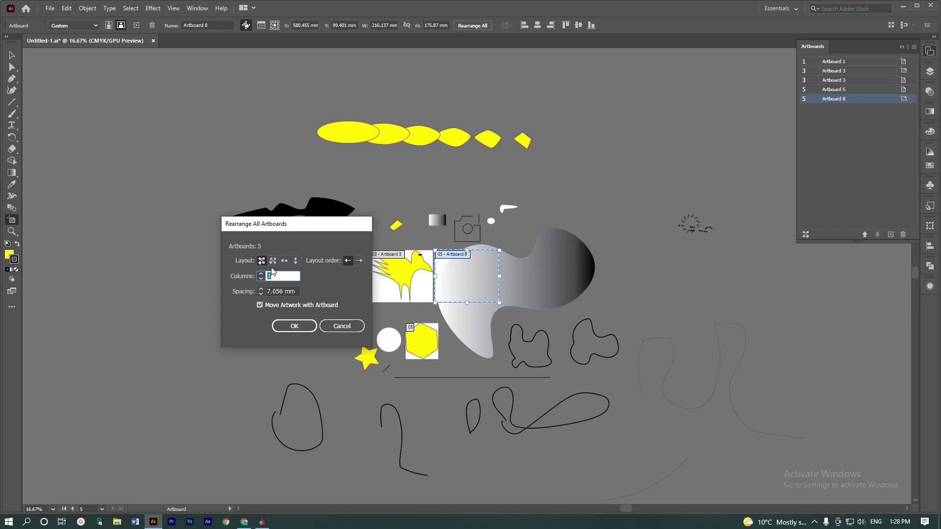
Step: Adjust the column count, set artboard spacing to 9 mm, and apply the rearrangement
click(260, 289)
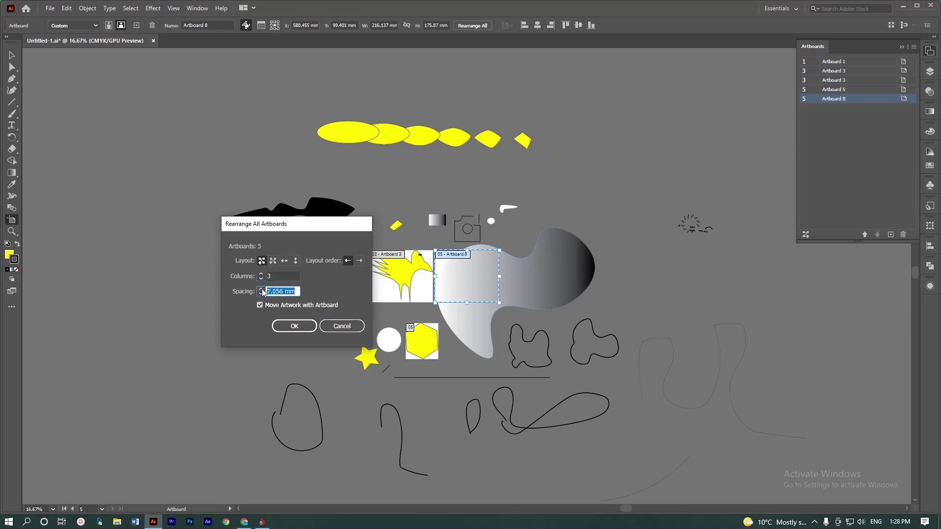
click(260, 274)
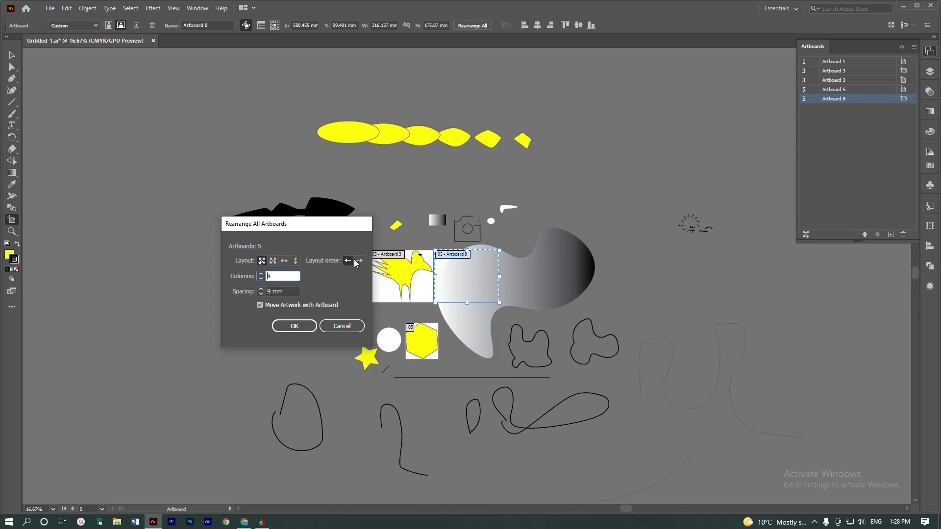
click(301, 327)
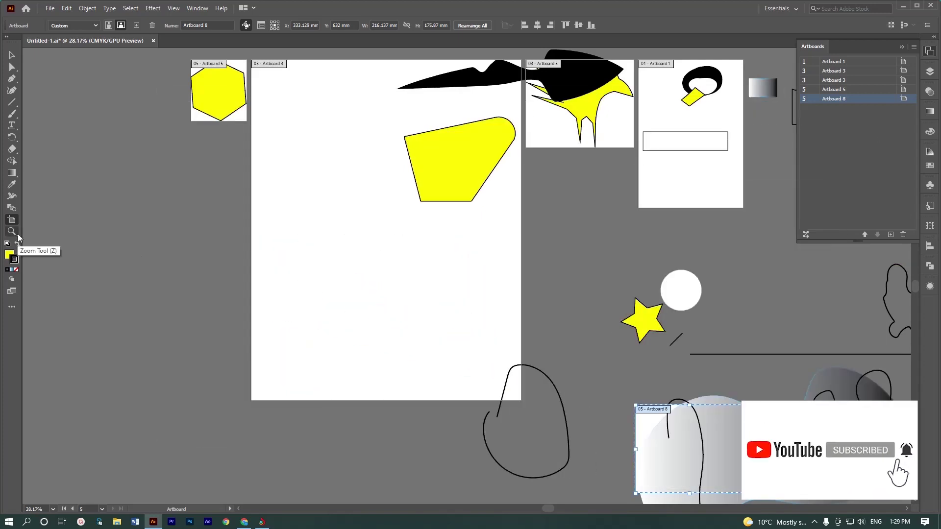
Step: Zoom and pan around the rearranged canvas until every artboard and loose shape is visible
click(17, 238)
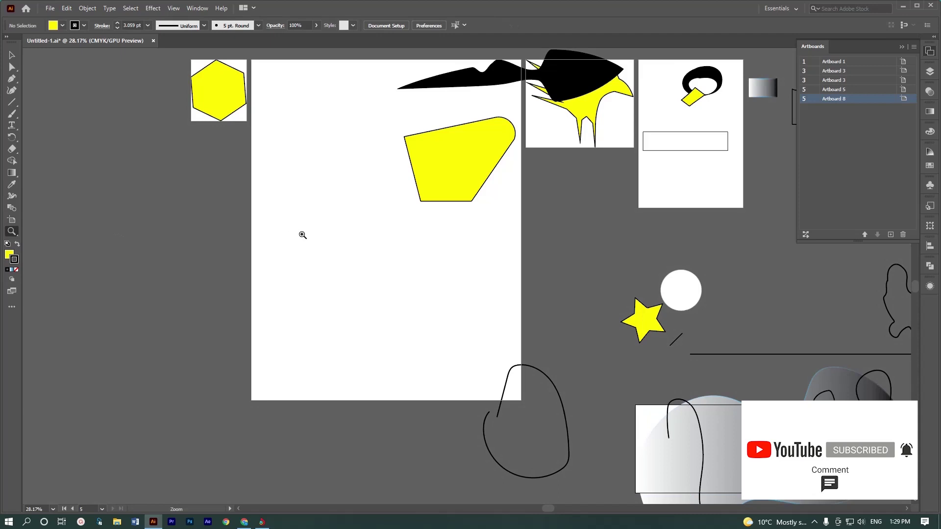
scroll(318, 288, up, 2)
scroll(317, 288, up, 1)
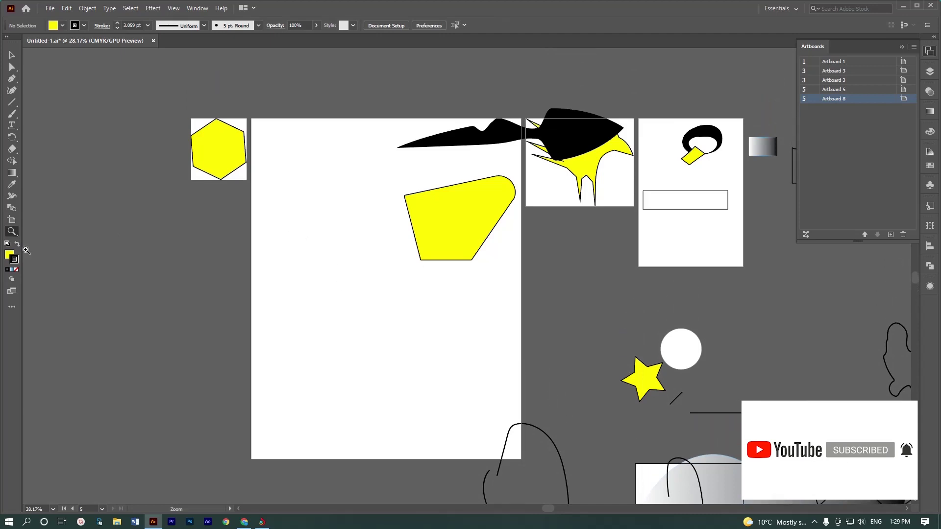
click(351, 281)
click(351, 281)
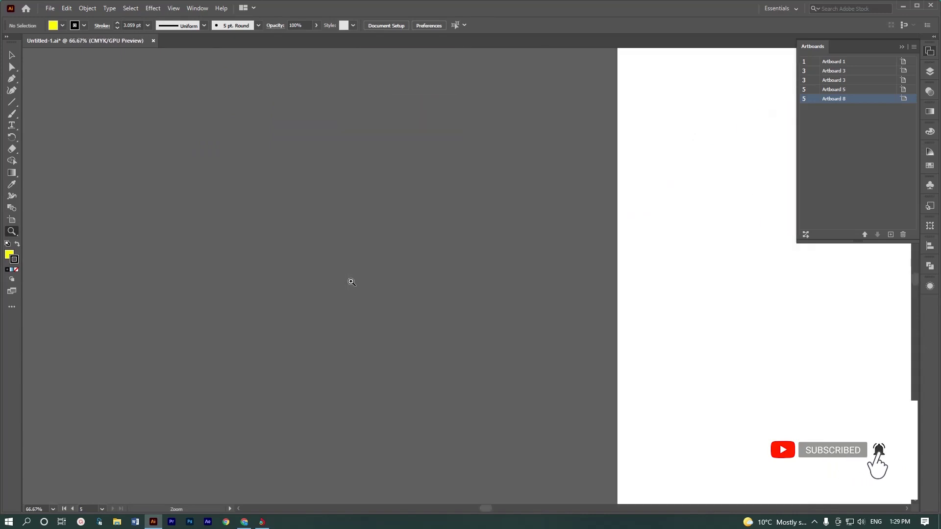
alt+click(351, 282)
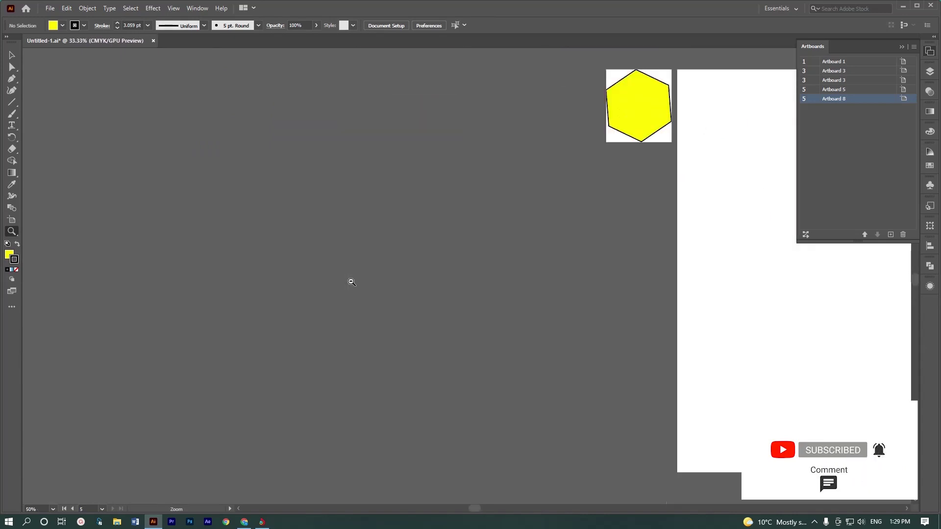
alt+click(351, 282)
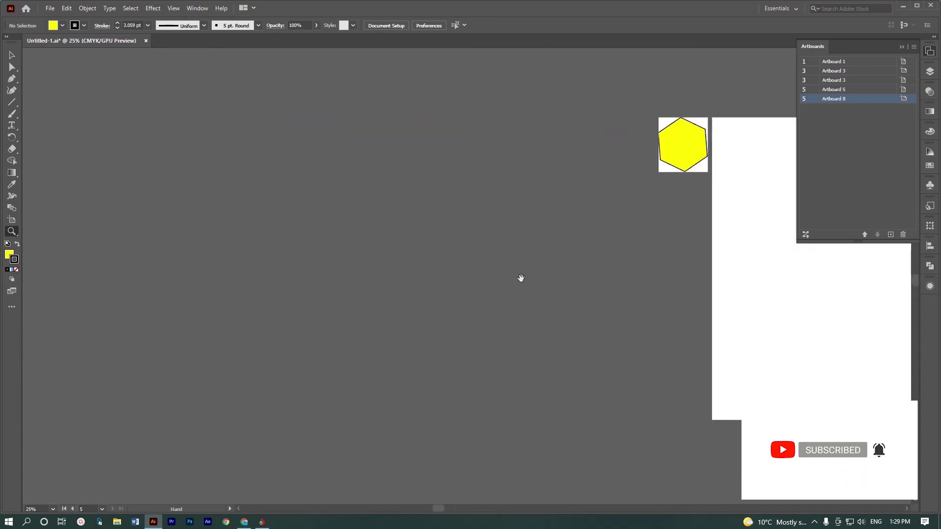
drag(521, 278, 122, 260)
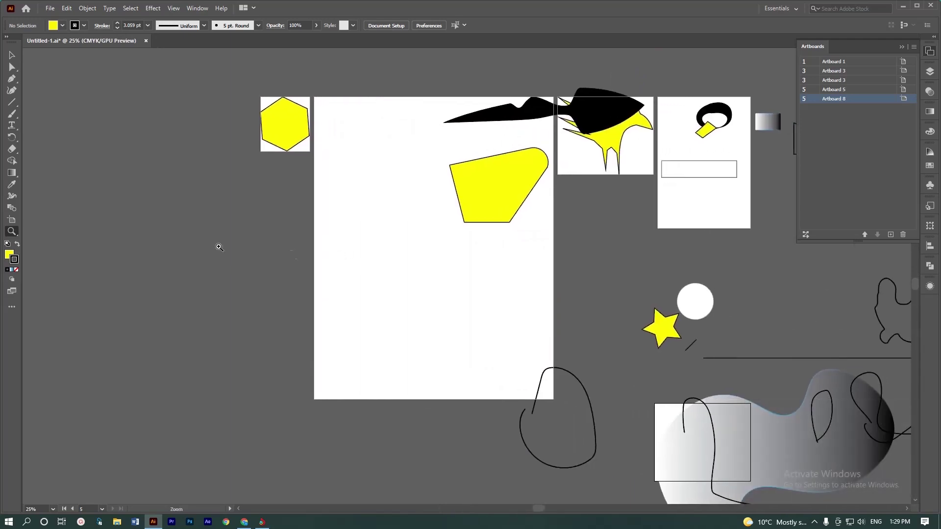
alt+click(60, 273)
click(223, 223)
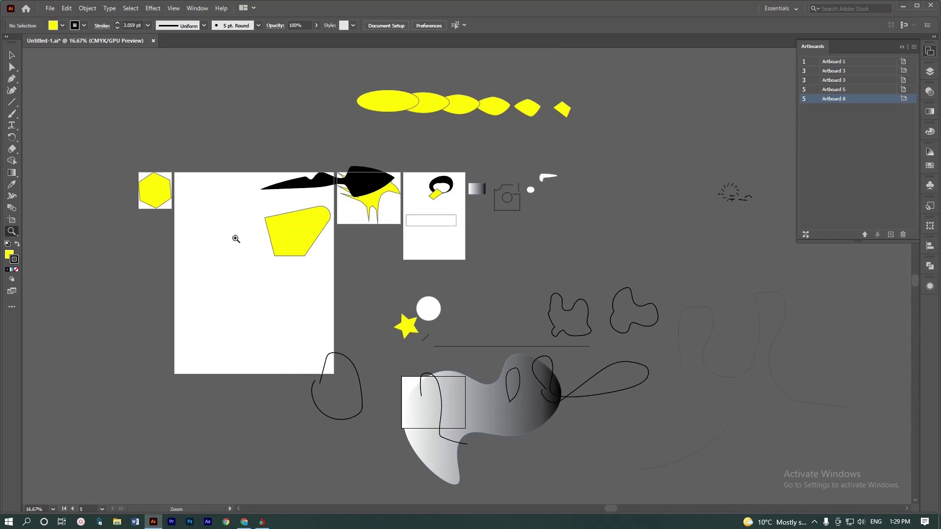
mouse_move(223, 192)
mouse_down()
mouse_move(330, 247)
mouse_move(222, 156)
mouse_up()
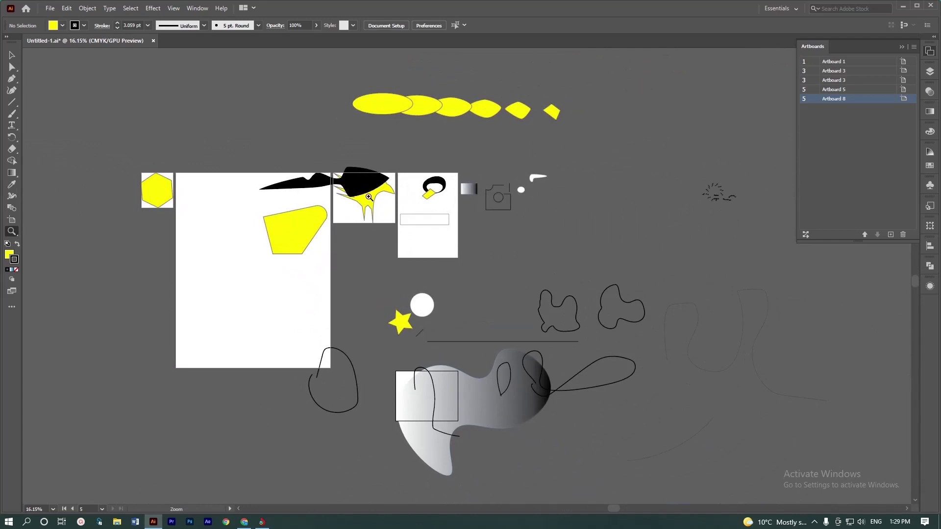
mouse_move(369, 196)
mouse_down()
mouse_move(557, 390)
mouse_move(629, 416)
mouse_move(290, 84)
mouse_move(472, 260)
mouse_move(878, 376)
mouse_move(325, 286)
mouse_move(301, 297)
mouse_up()
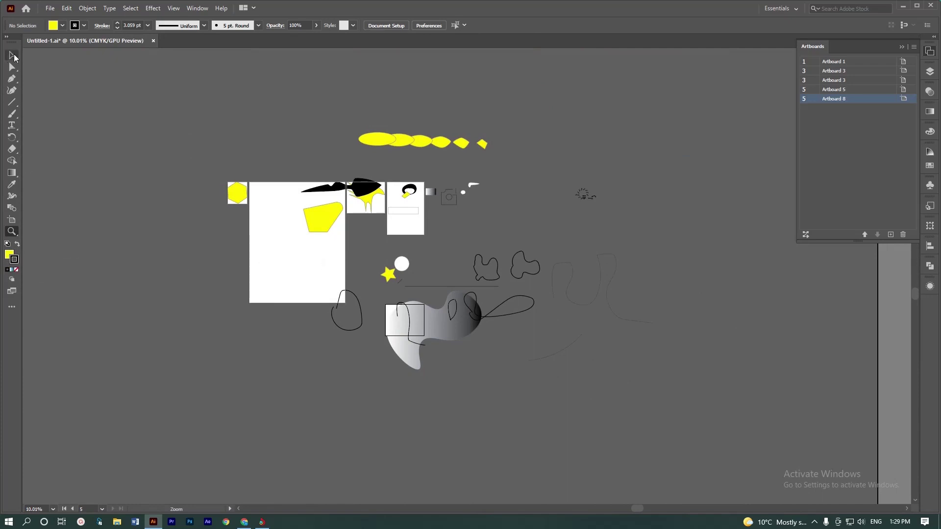
Step: Move the yellow polygon left off the artboard, swap it to black fill with yellow outline, and zoom in
click(12, 55)
mouse_move(334, 232)
mouse_down()
mouse_move(193, 258)
mouse_move(214, 270)
mouse_up()
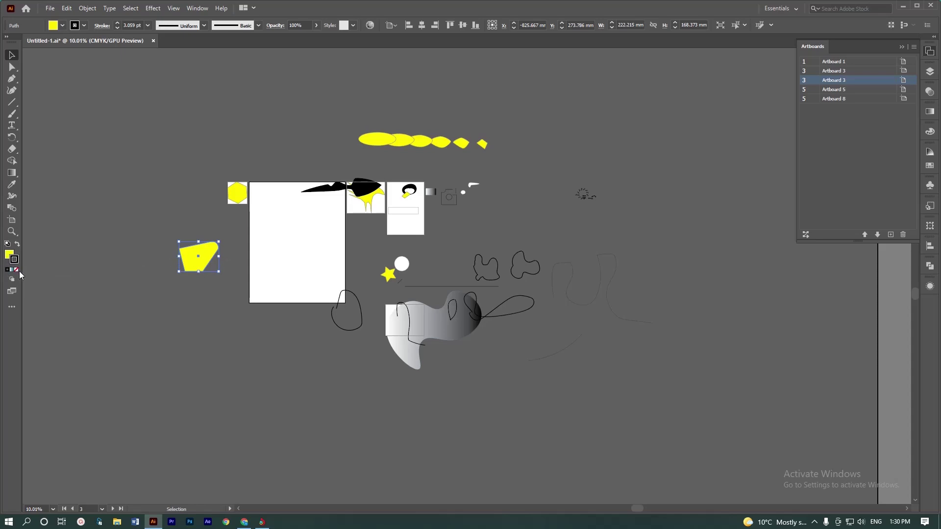
click(18, 245)
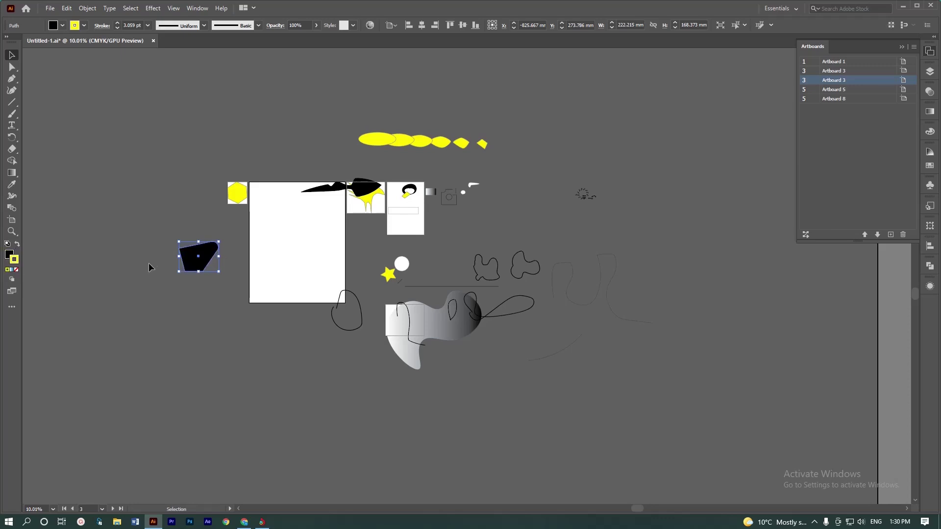
key(ctrl+plus)
key(ctrl+plus)
key(ctrl+plus)
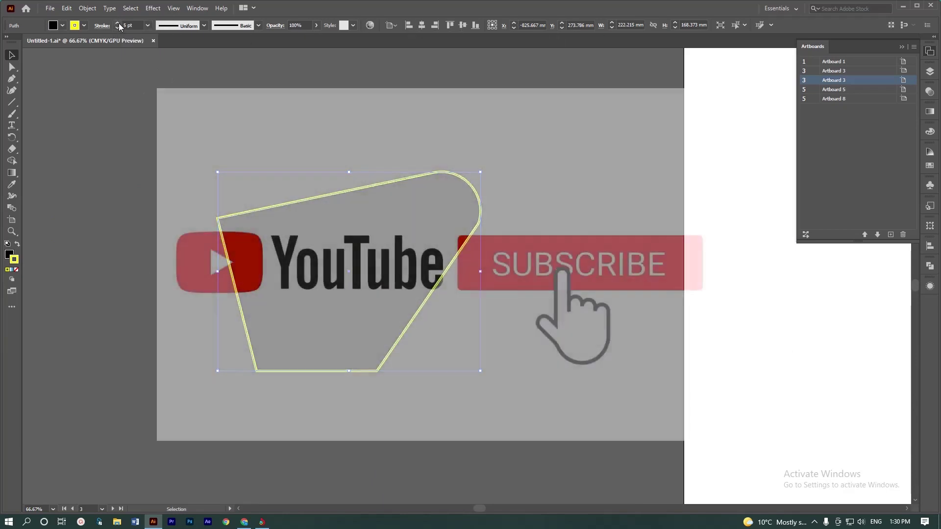
Step: Raise the polygon's yellow outline to a 25 pt dashed stroke and bring up the All Tools list
click(119, 23)
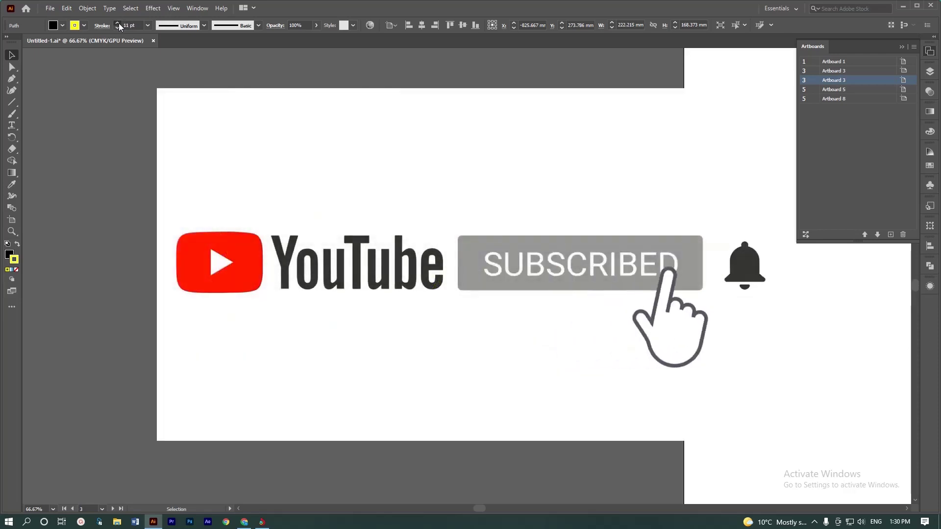
click(118, 23)
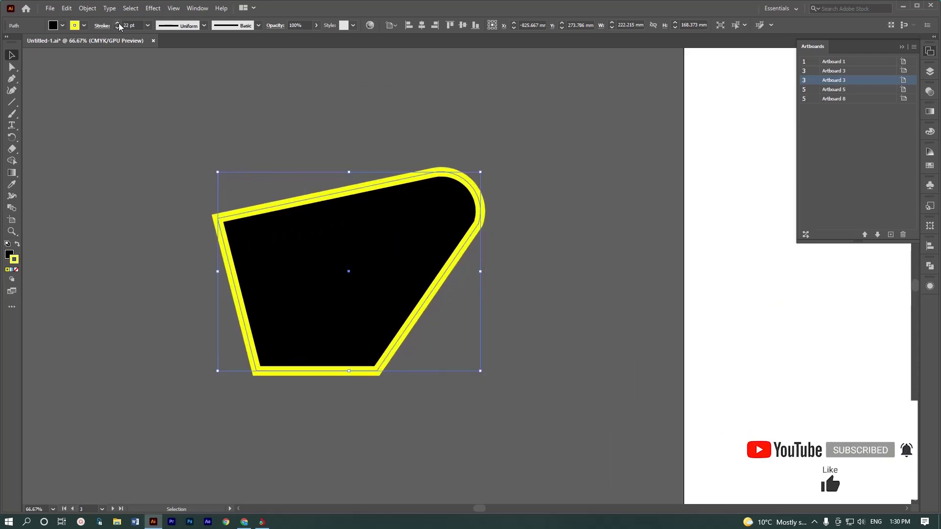
click(118, 23)
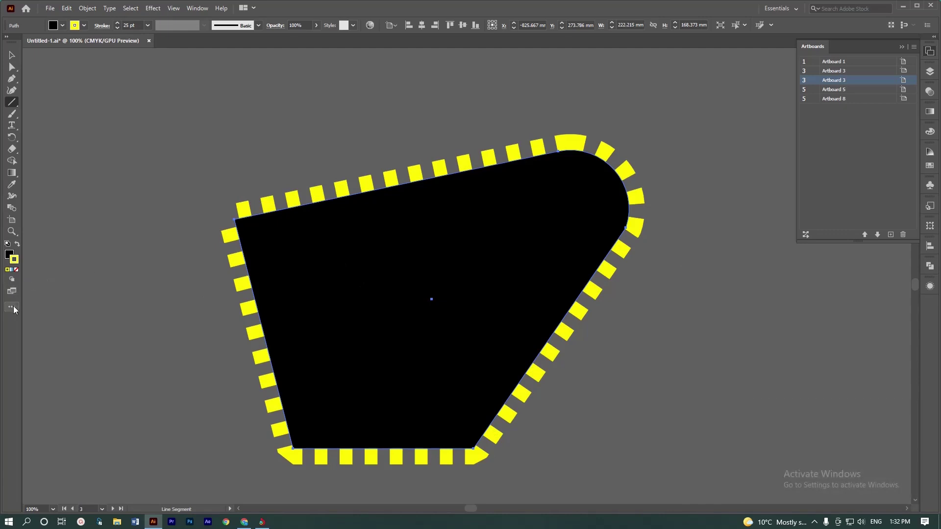
click(13, 306)
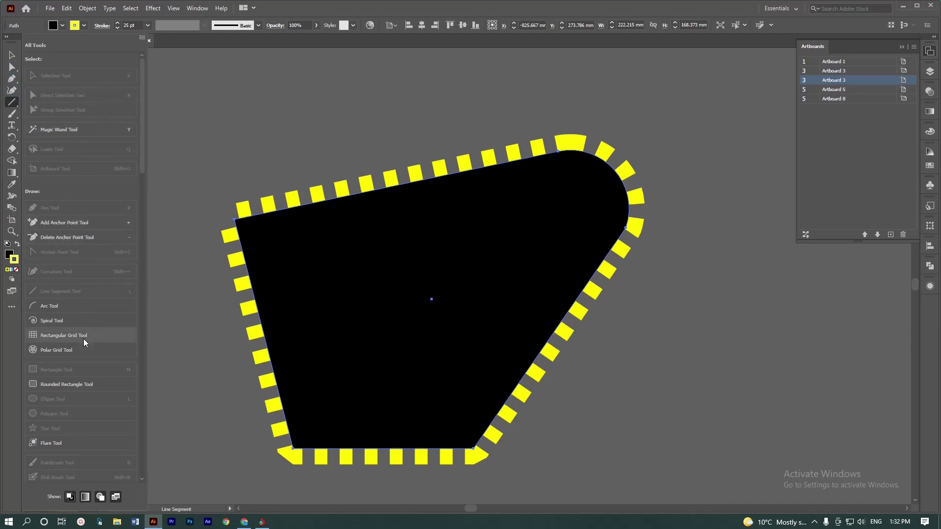
Step: Scroll down and up through the All Tools drawer to browse every available tool
scroll(83, 382, down, 5)
scroll(88, 402, down, 5)
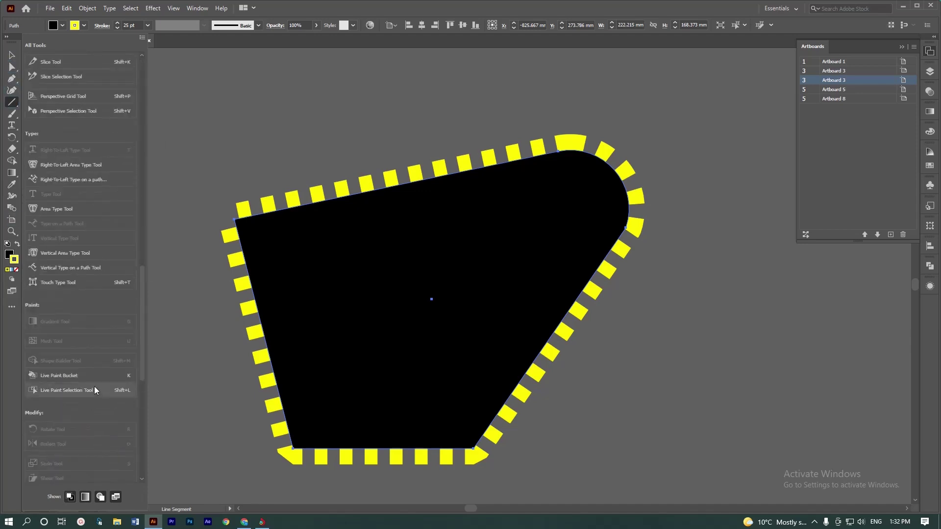
scroll(93, 385, down, 5)
scroll(88, 419, up, 3)
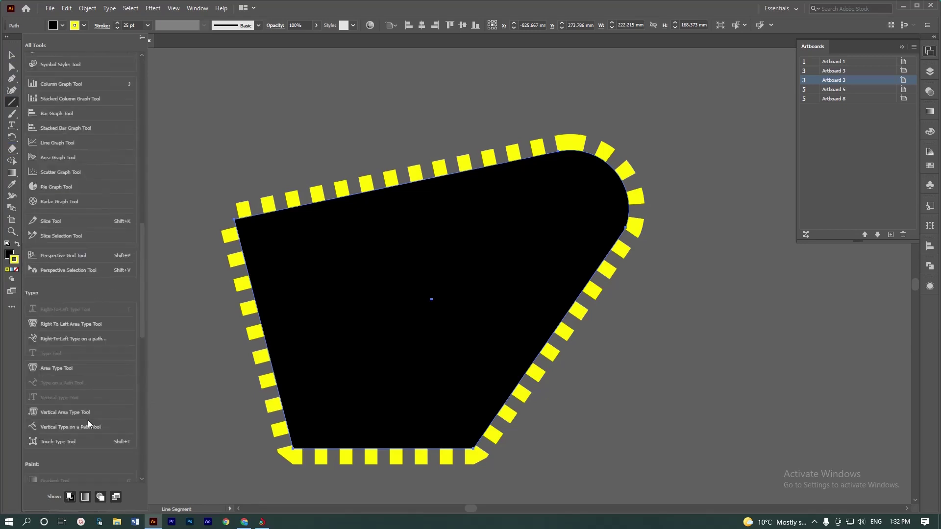
scroll(87, 420, up, 4)
scroll(87, 419, up, 3)
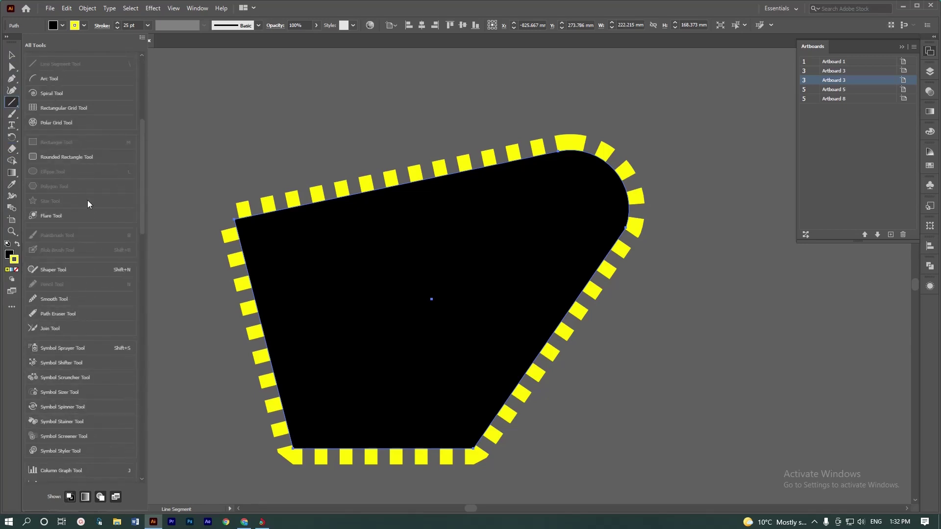
scroll(79, 304, down, 5)
scroll(79, 308, down, 3)
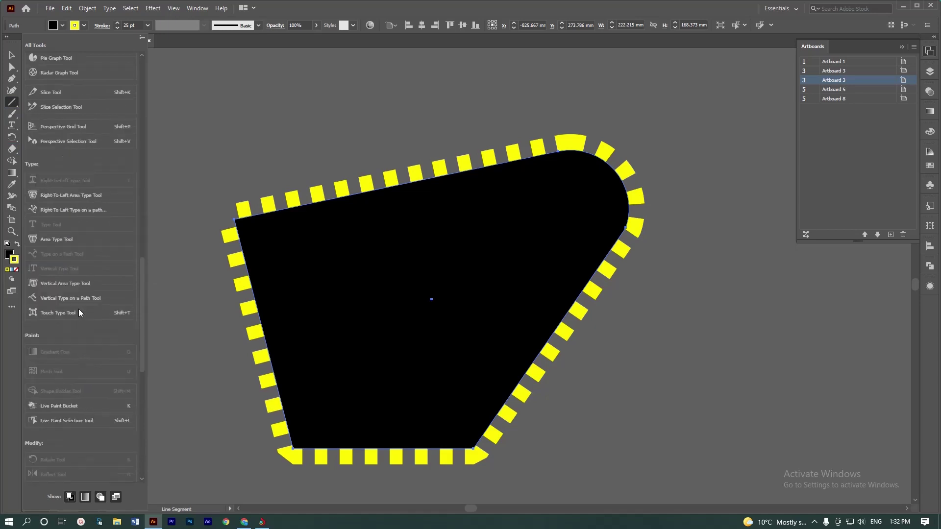
scroll(78, 308, down, 3)
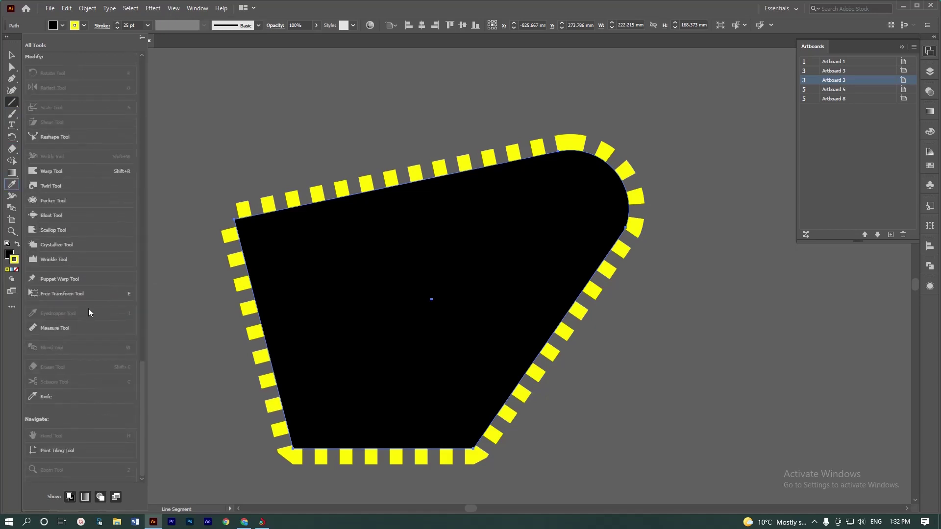
scroll(87, 338, up, 6)
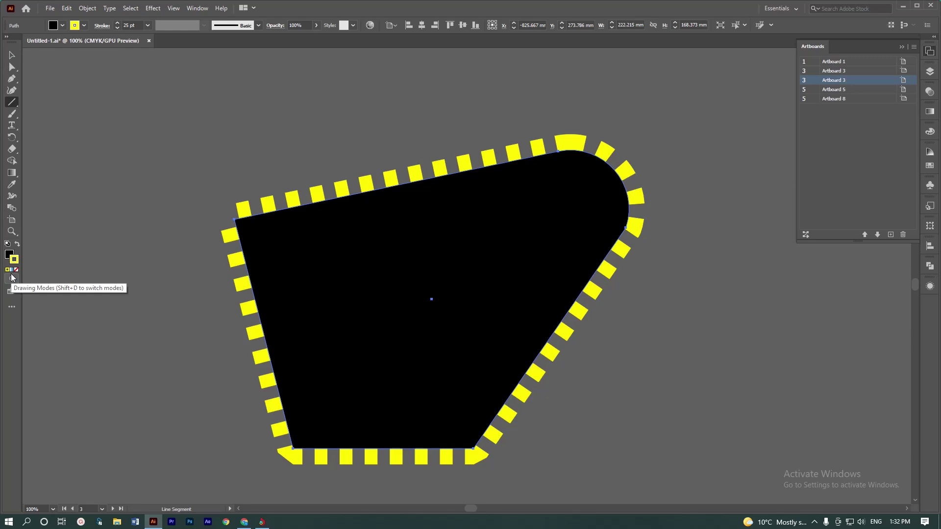
Step: Deselect the dashed black polygon and collapse the Artboards panel
key(ctrl+shift+a)
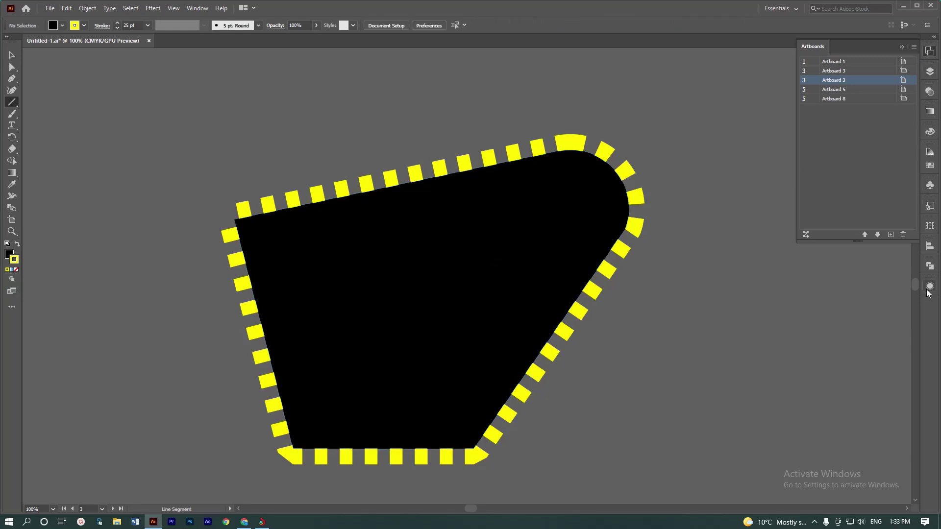
click(900, 45)
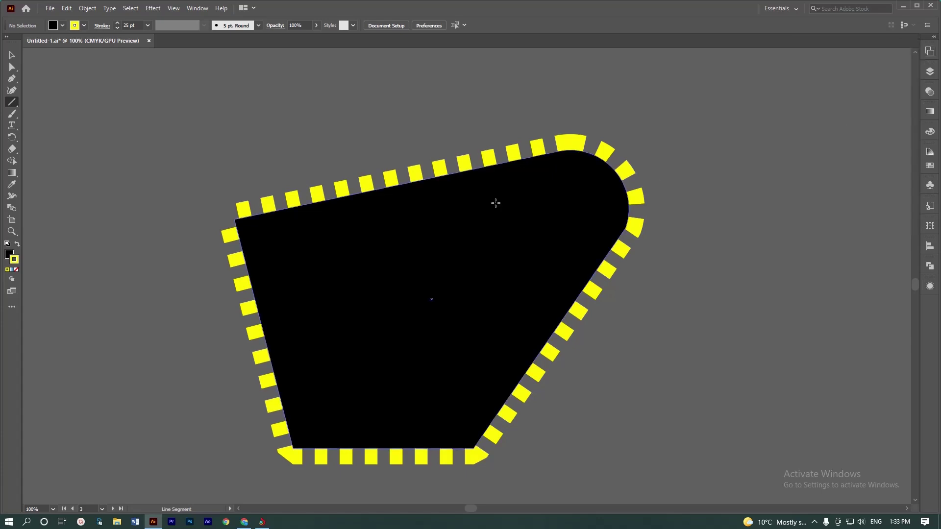